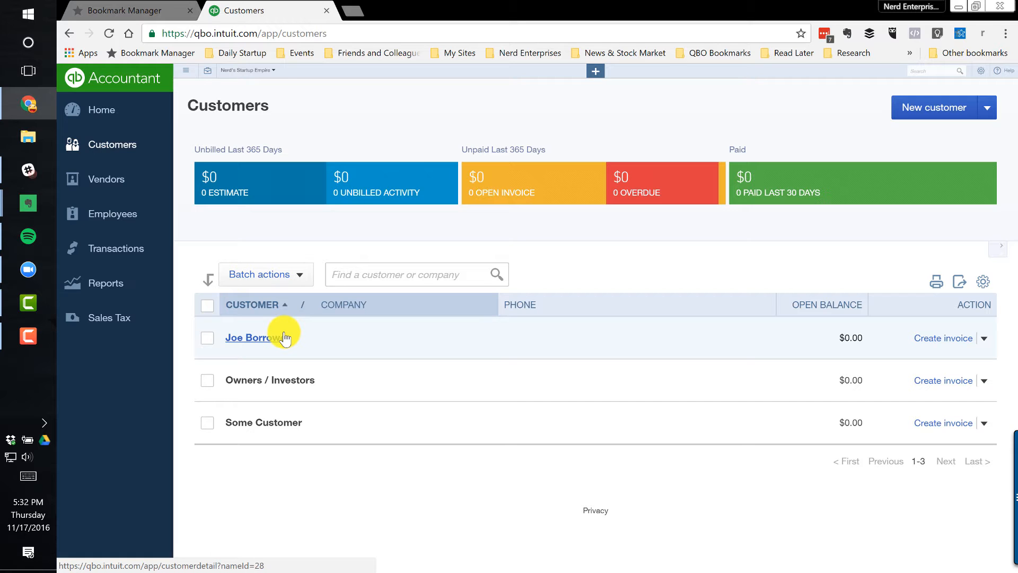
Create a new expense and choose the borrower as the payee
left_click(597, 73)
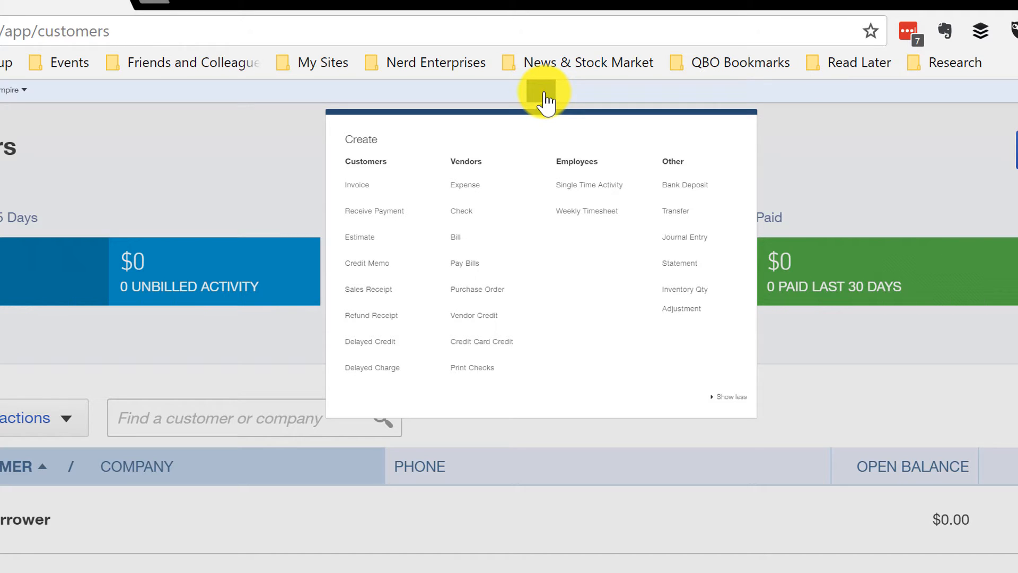
left_click(467, 192)
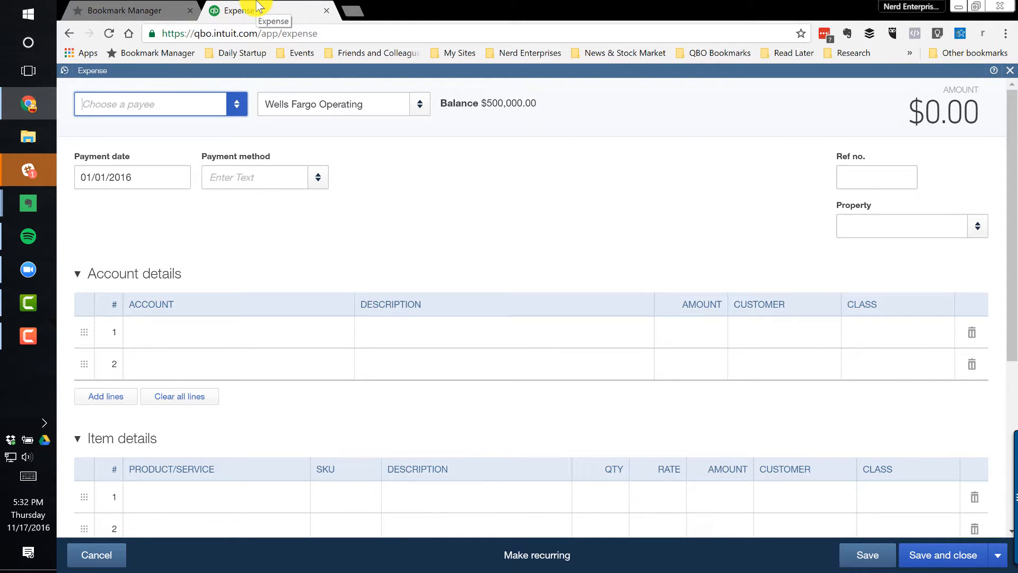
type("jo")
key("Tab")
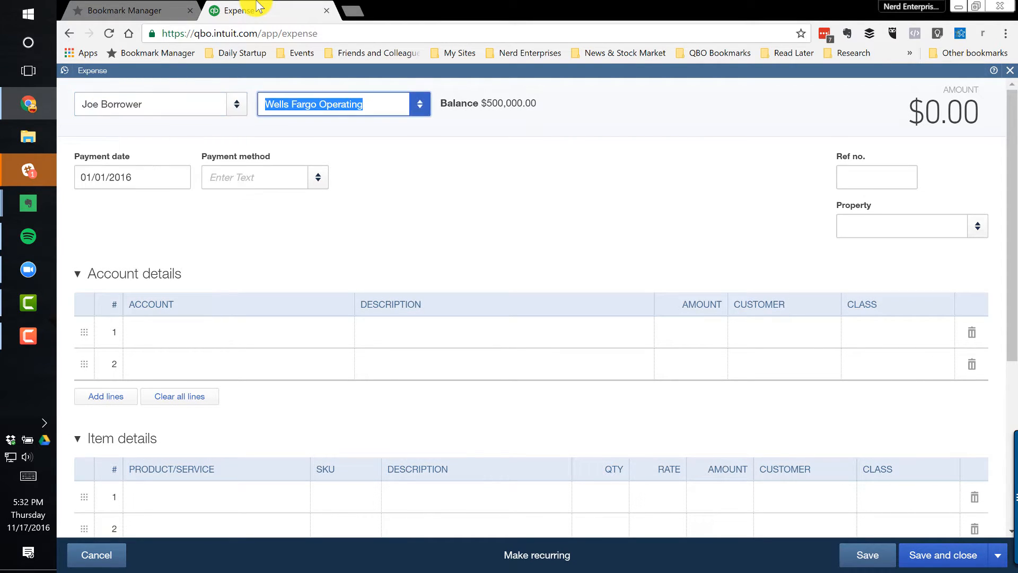
Add a new account named Notes Receivable from the first account details line of the expense
left_click(190, 333)
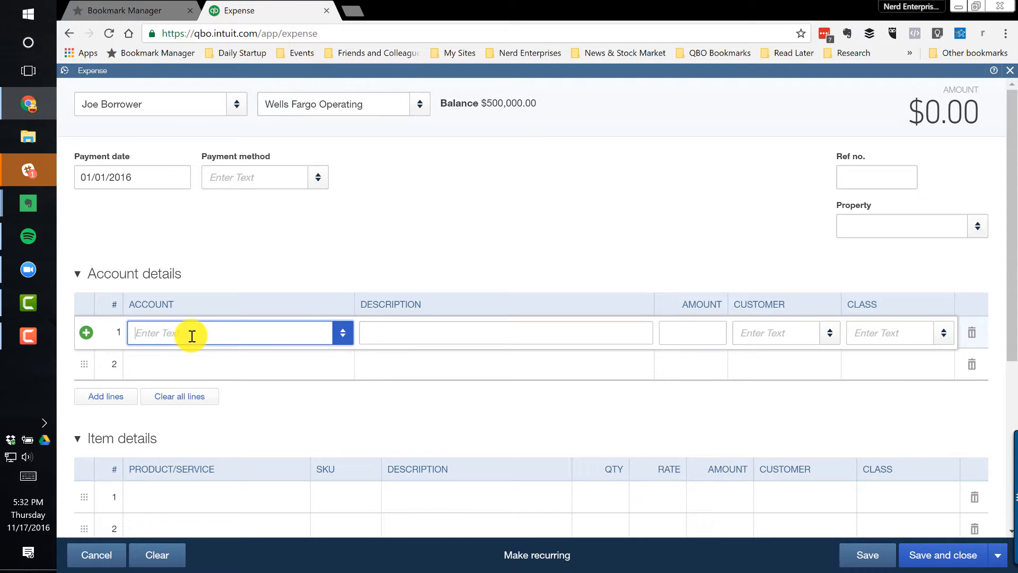
type("Notes")
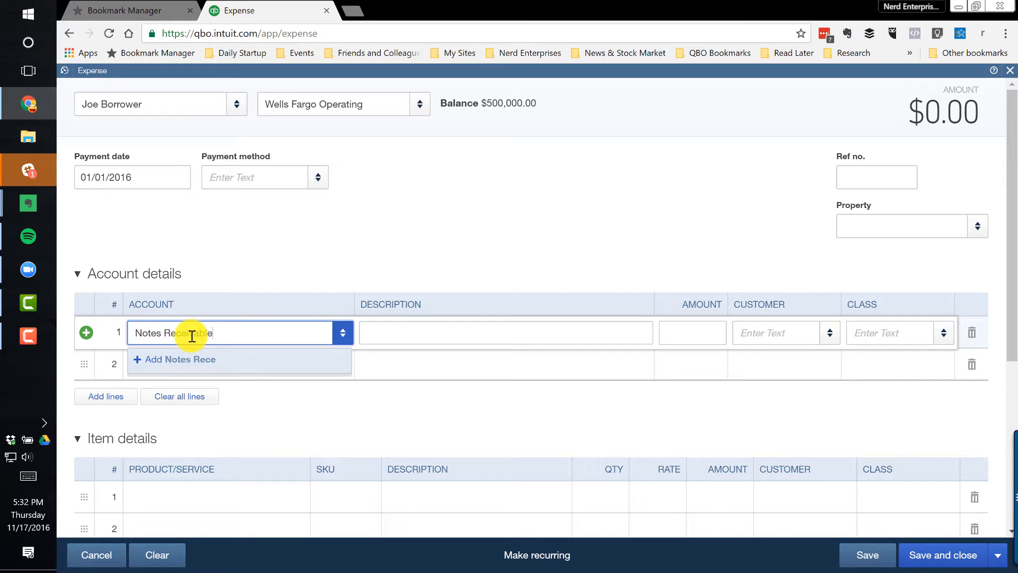
type(" Receivable")
left_click(201, 359)
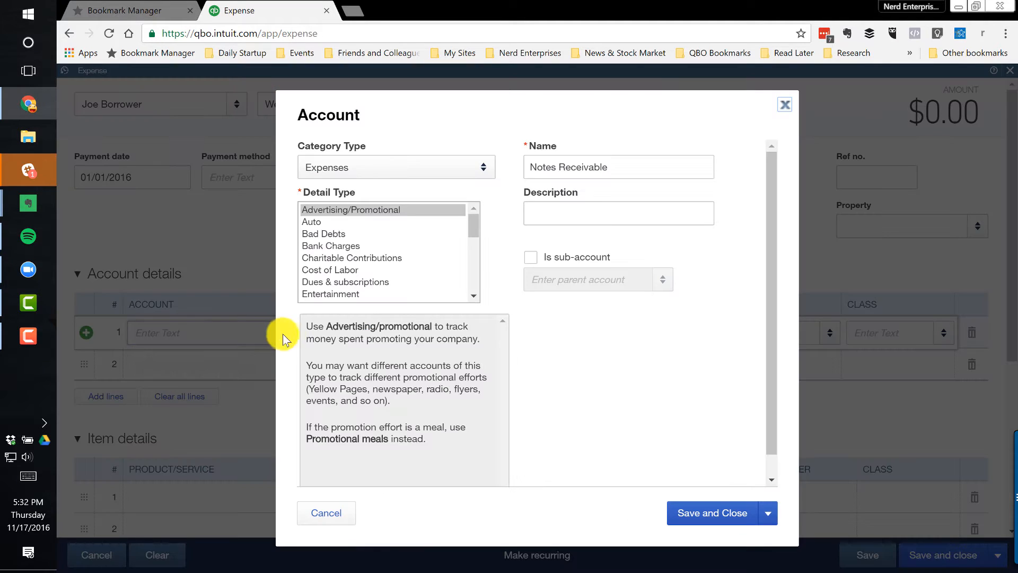
Give the Notes Receivable account the category type Other Current Assets and detail type Loans to Others, and save it
left_click(411, 168)
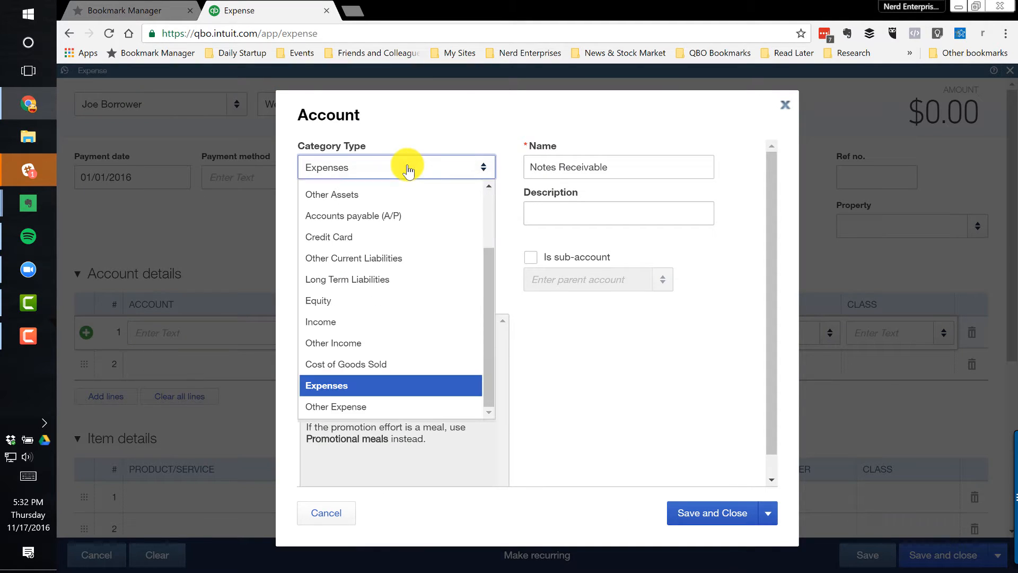
scroll(400, 210, "up", 3)
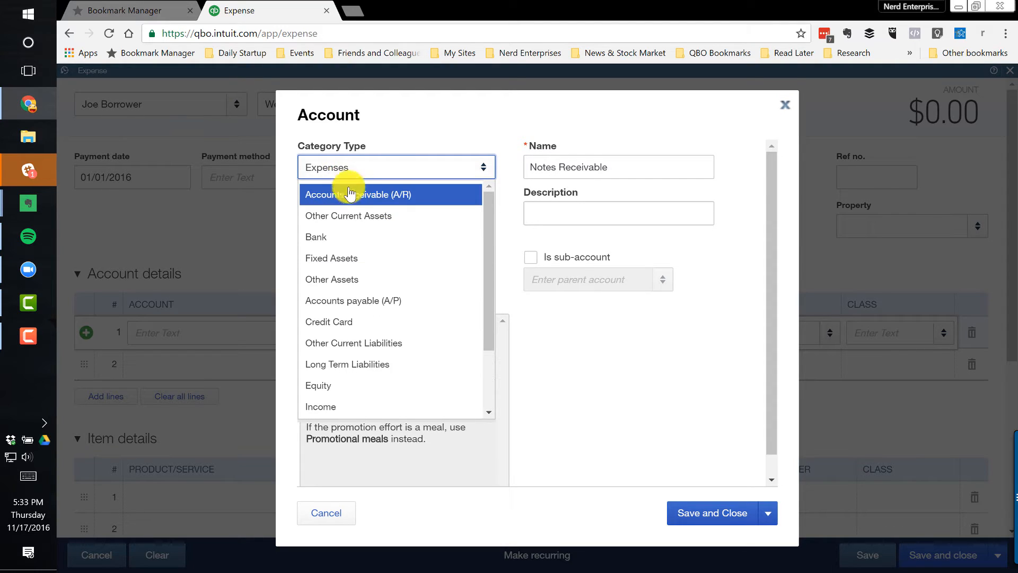
left_click(364, 218)
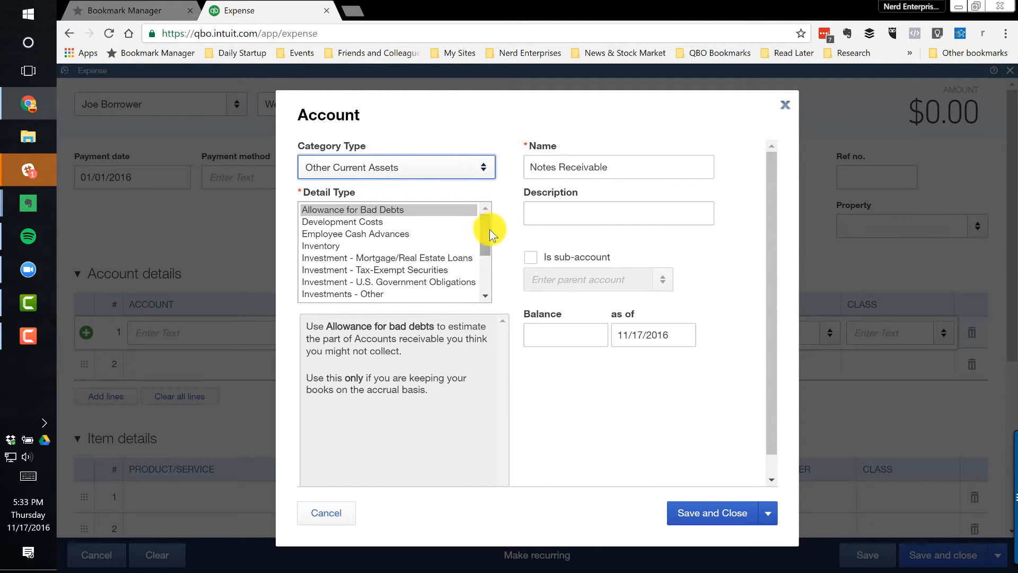
left_click_drag(486, 233, 486, 266)
left_click(321, 259)
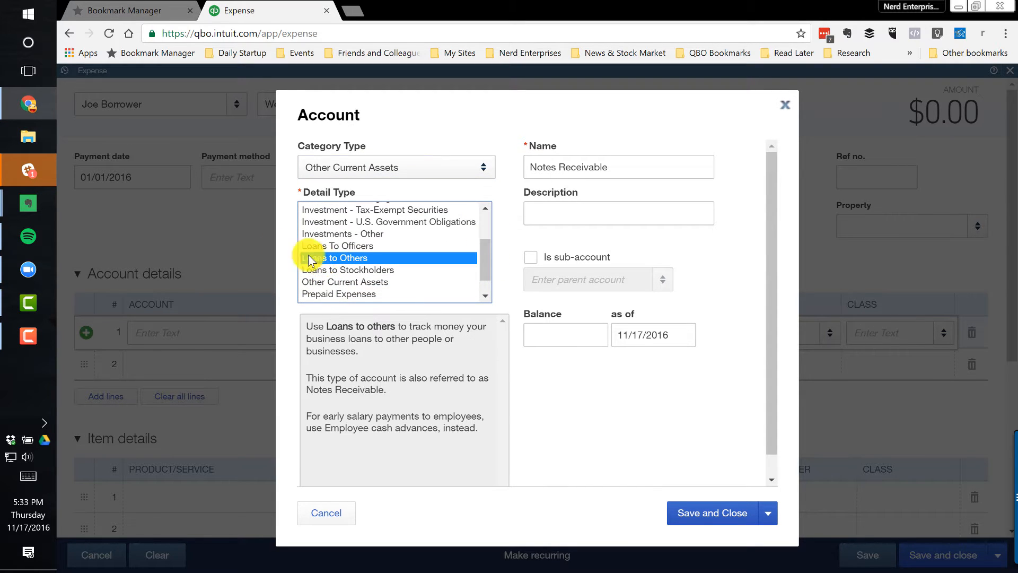
left_click(711, 512)
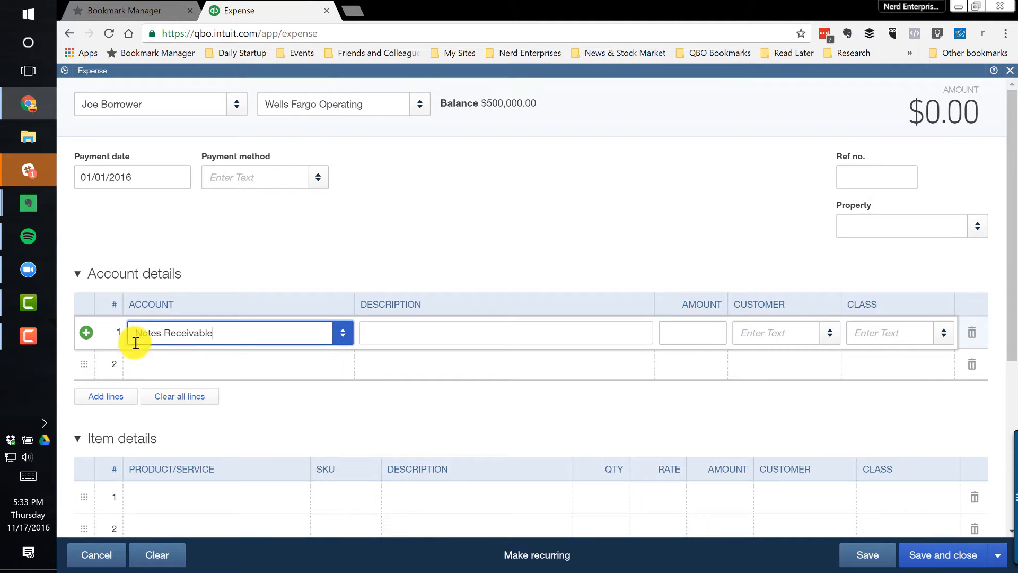
Enter 10,000 as the Notes Receivable line's amount and assign the borrower as its customer
left_click(679, 339)
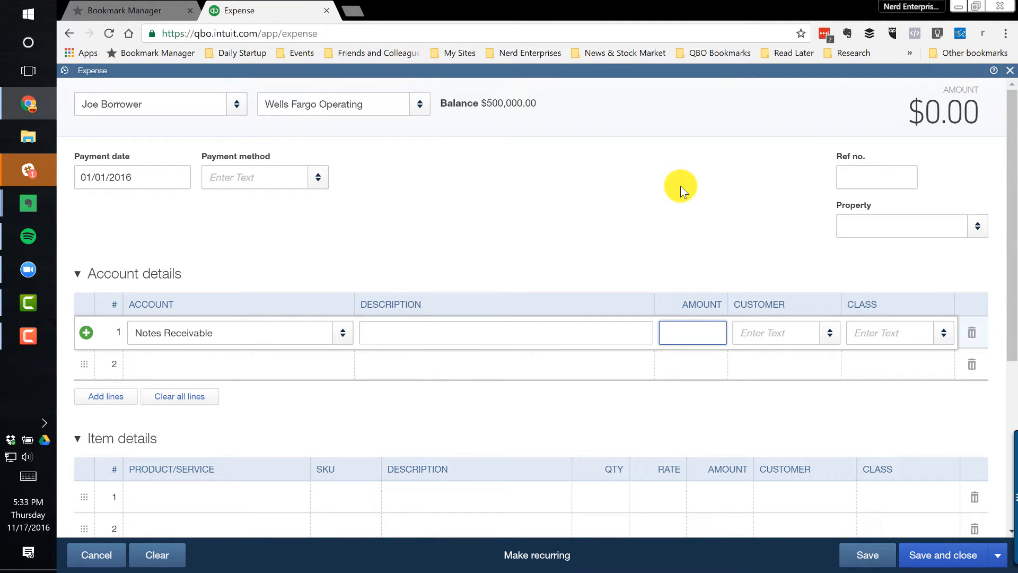
type("10000")
key("Tab")
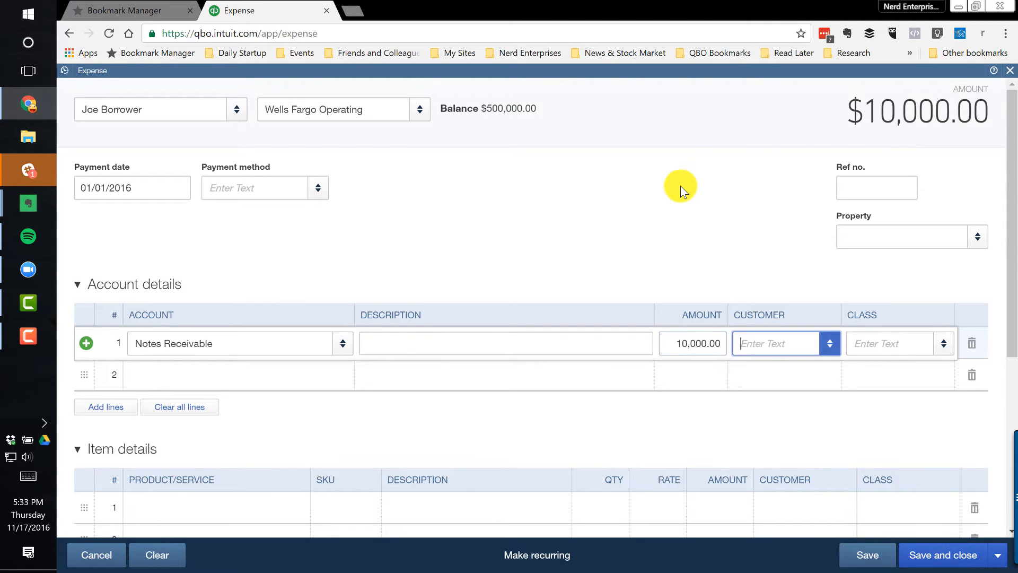
left_click(828, 344)
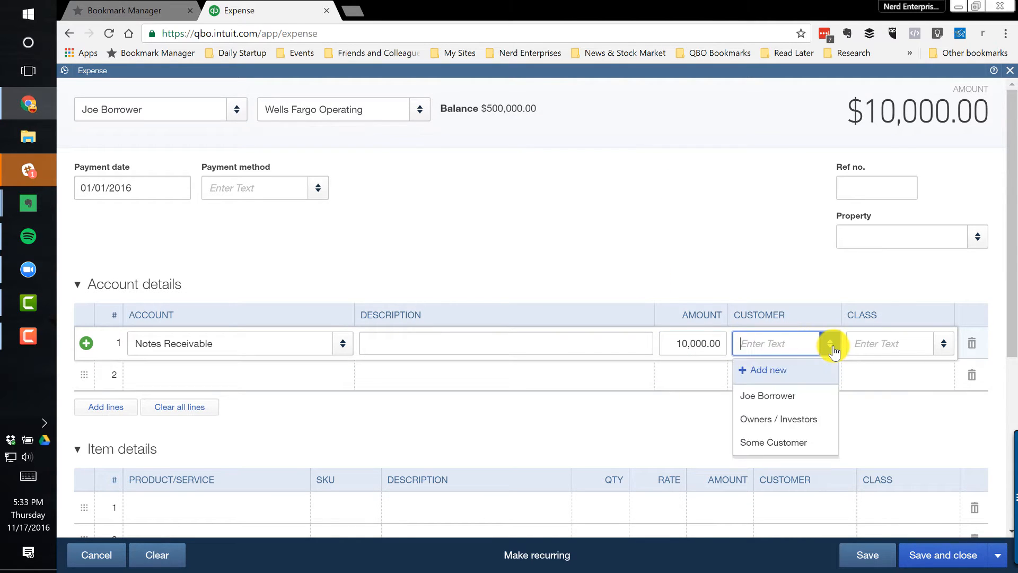
left_click(759, 393)
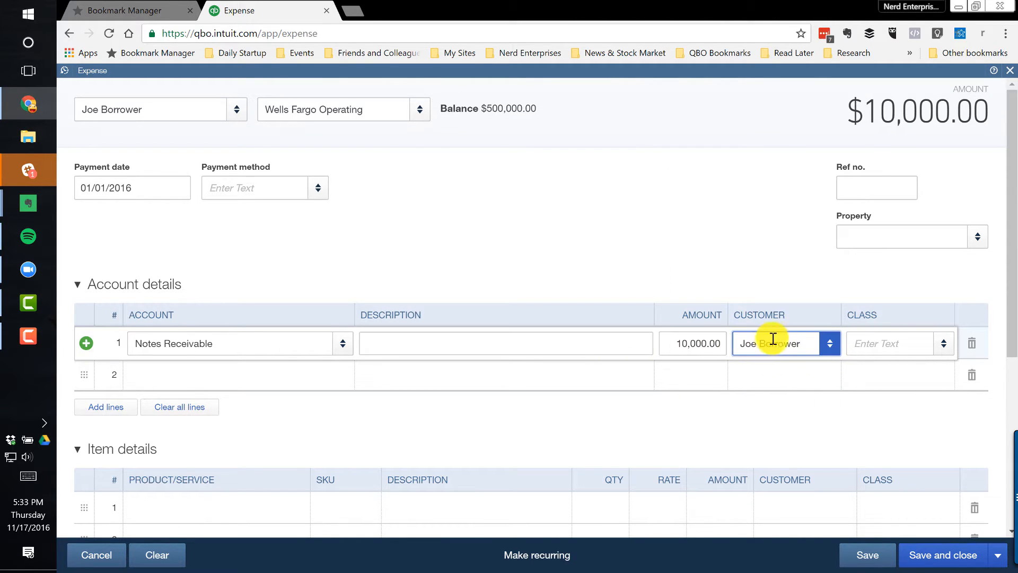
Add a new account named Origination Fees from the second account details line of the expense
left_click(186, 377)
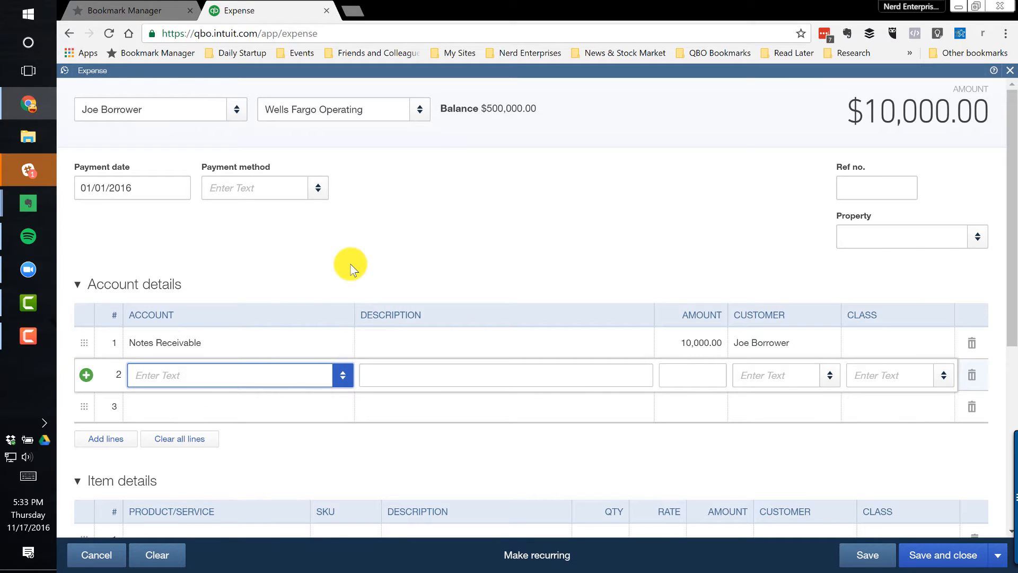
type("Origat")
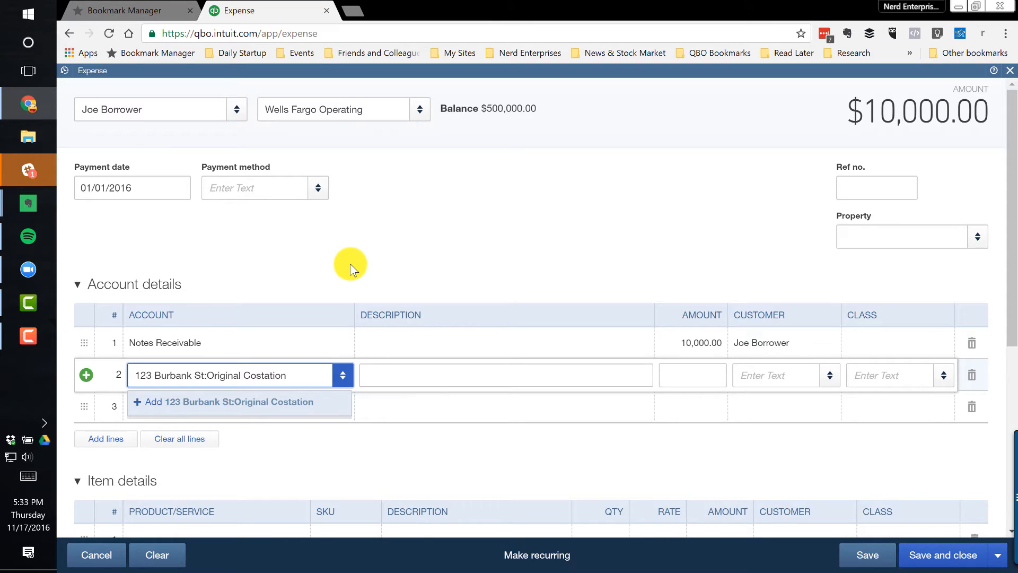
key("ctrl+a")
key("BackSpace")
type("Or")
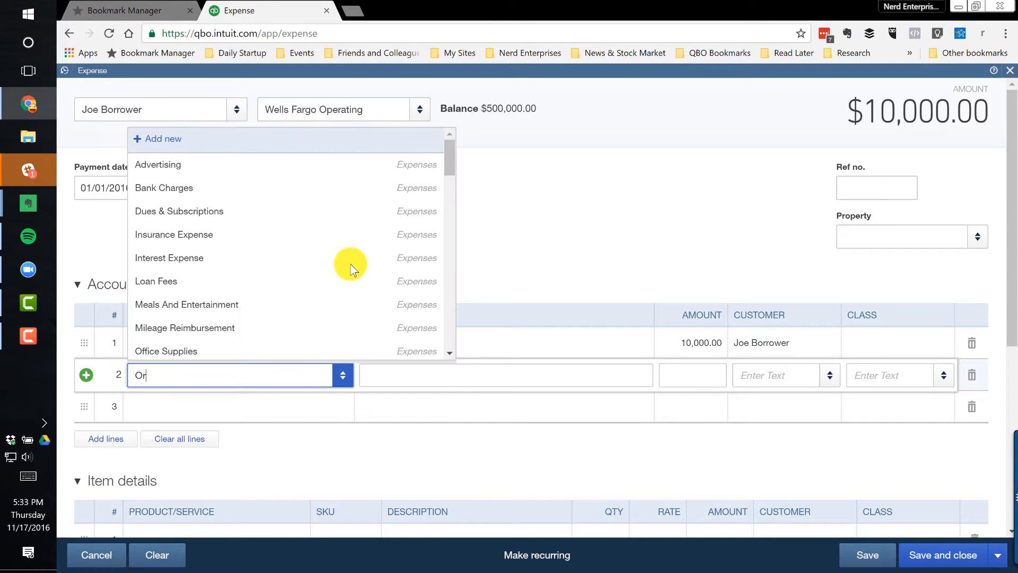
type("igination Fees")
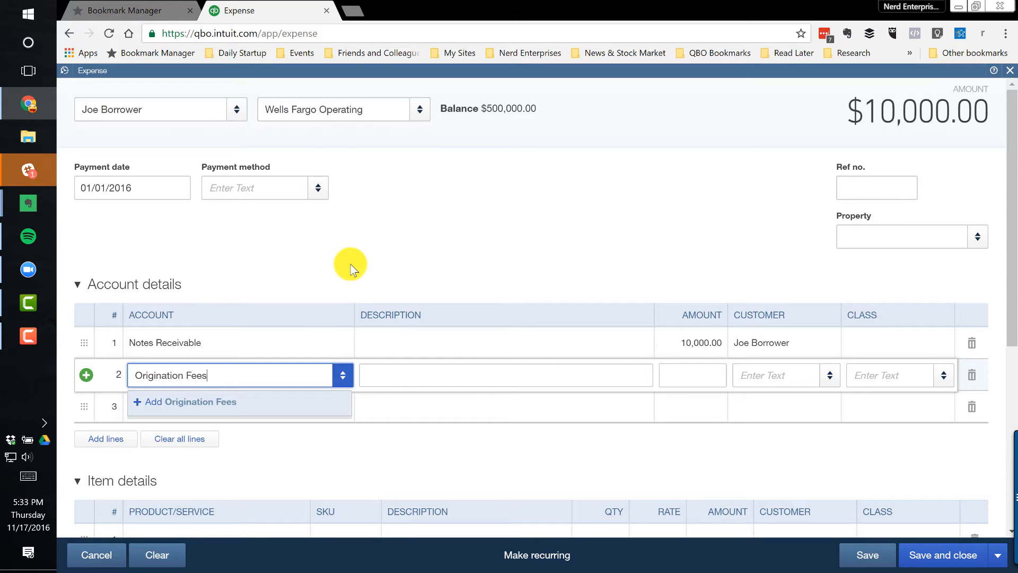
key("Return")
Give the Origination Fees account the category type Income and detail type Other Primary Income, and save it
left_click(346, 169)
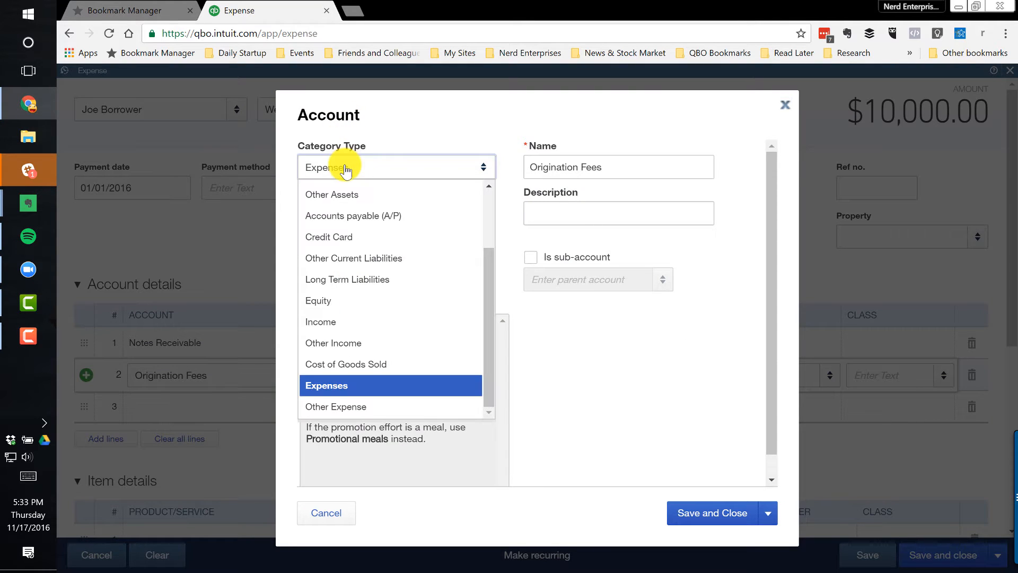
left_click(356, 321)
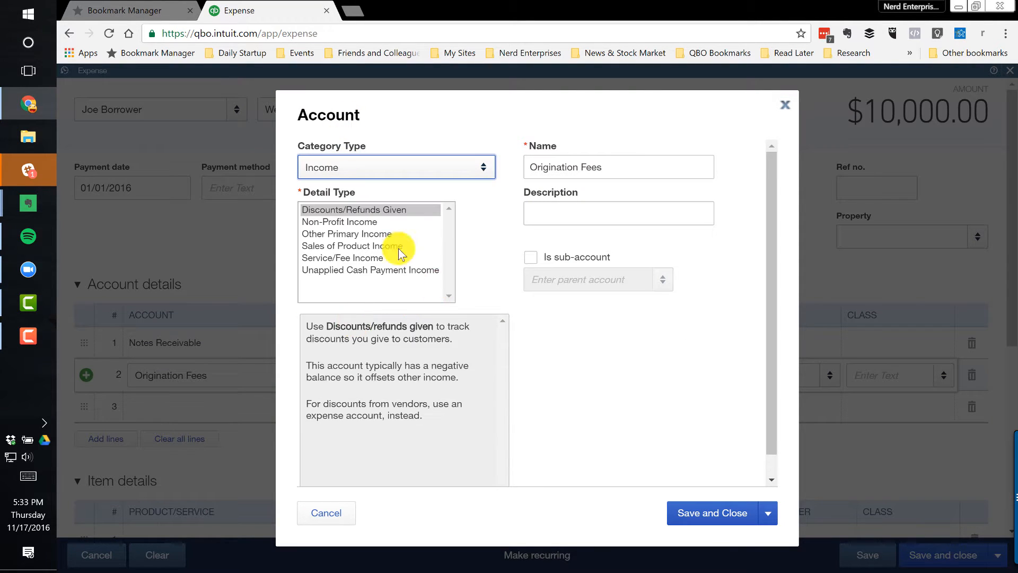
left_click(343, 234)
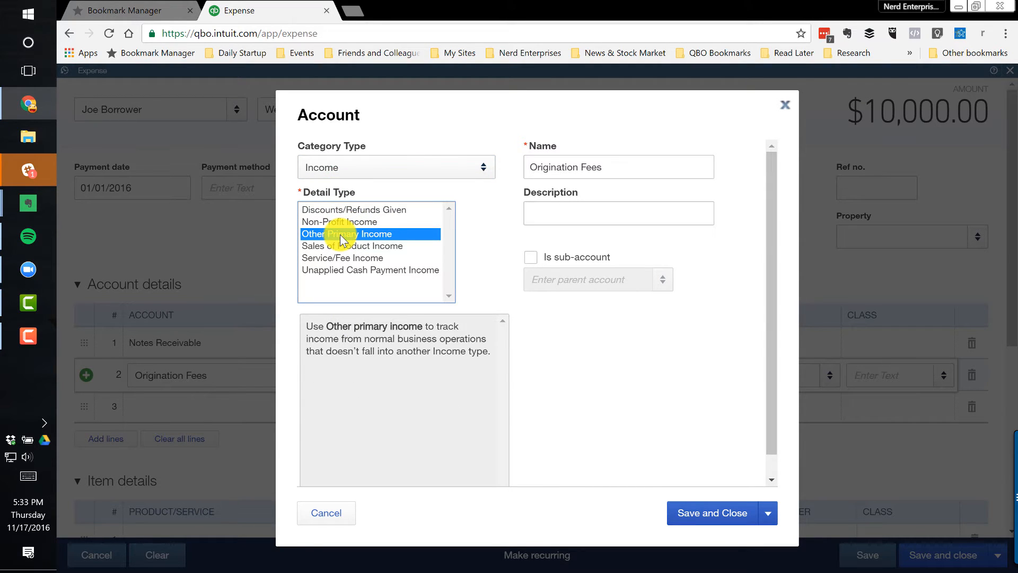
left_click(354, 260)
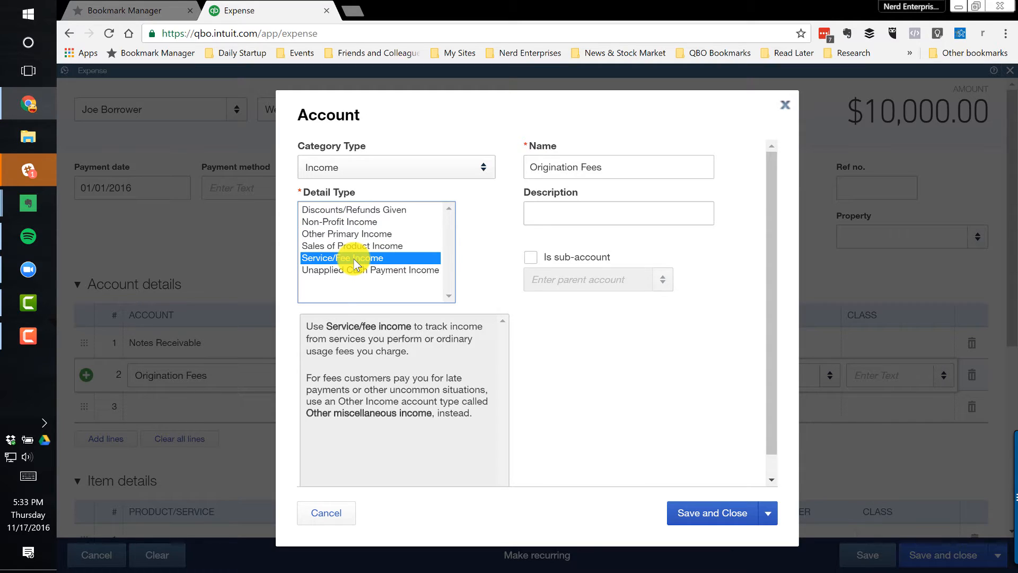
left_click(348, 234)
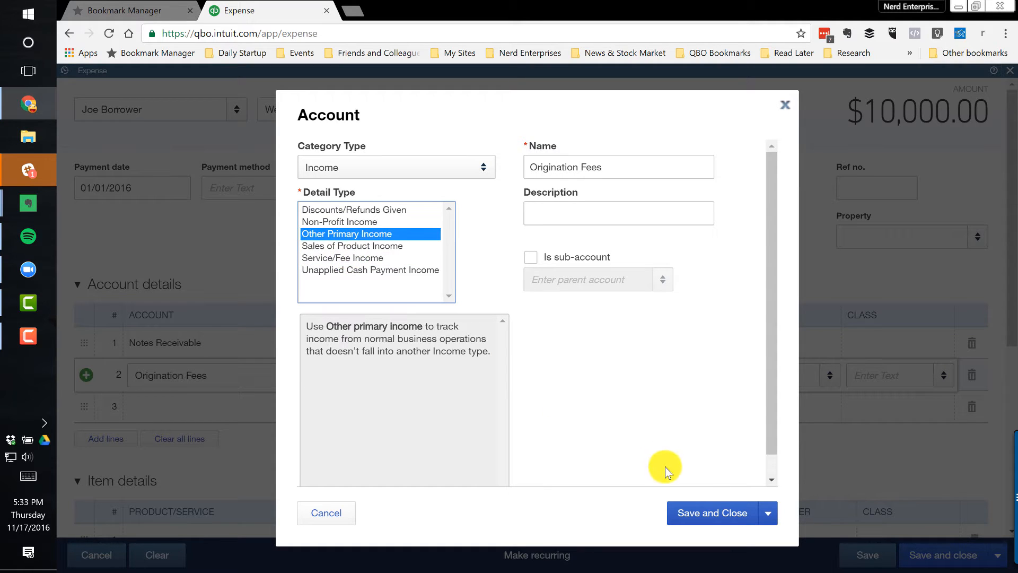
left_click(710, 517)
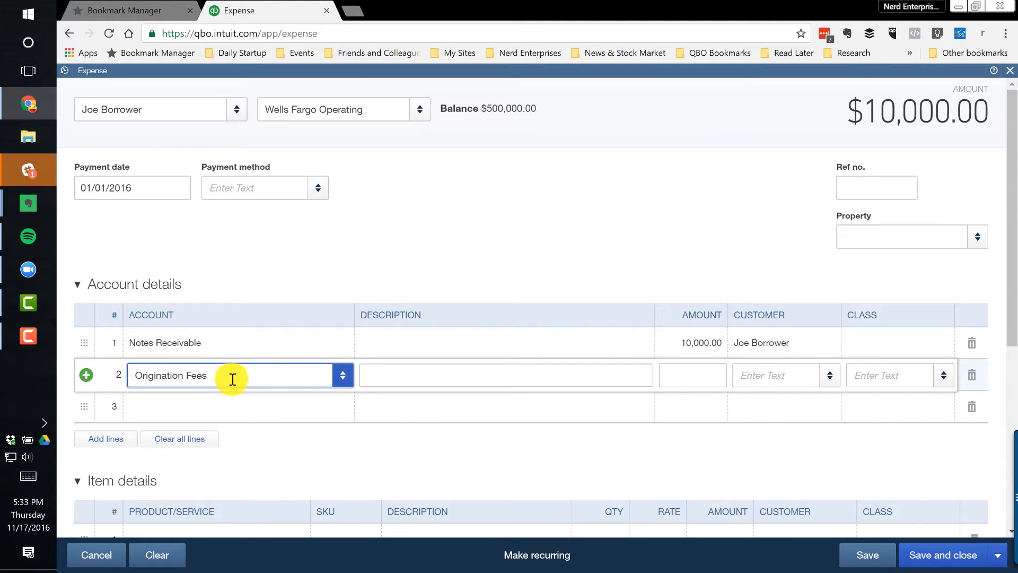
Complete the Origination Fees line with an amount of 1,500 and the borrower as customer, and save and close the expense without classes
key("Tab")
key("Tab")
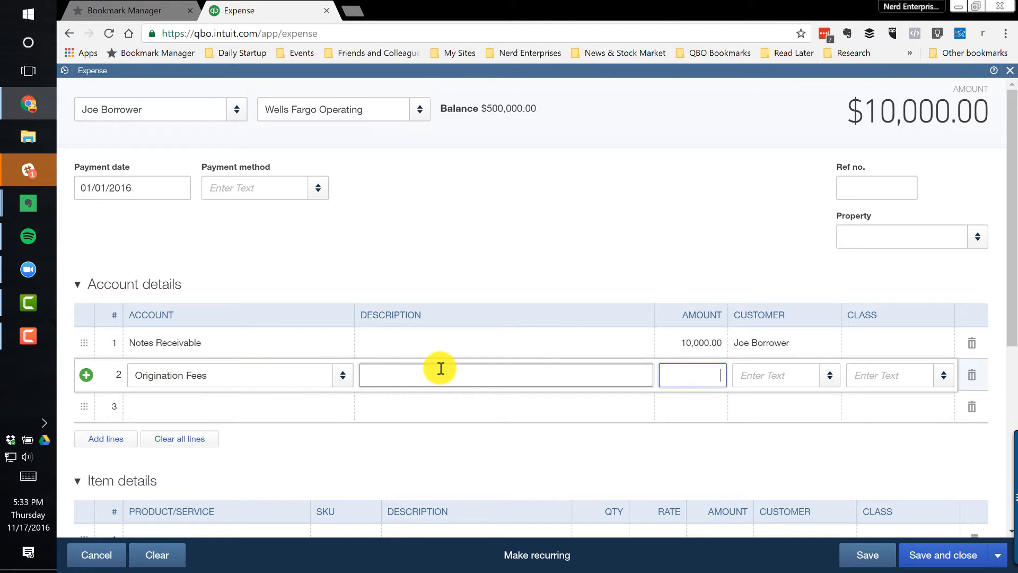
key("Tab")
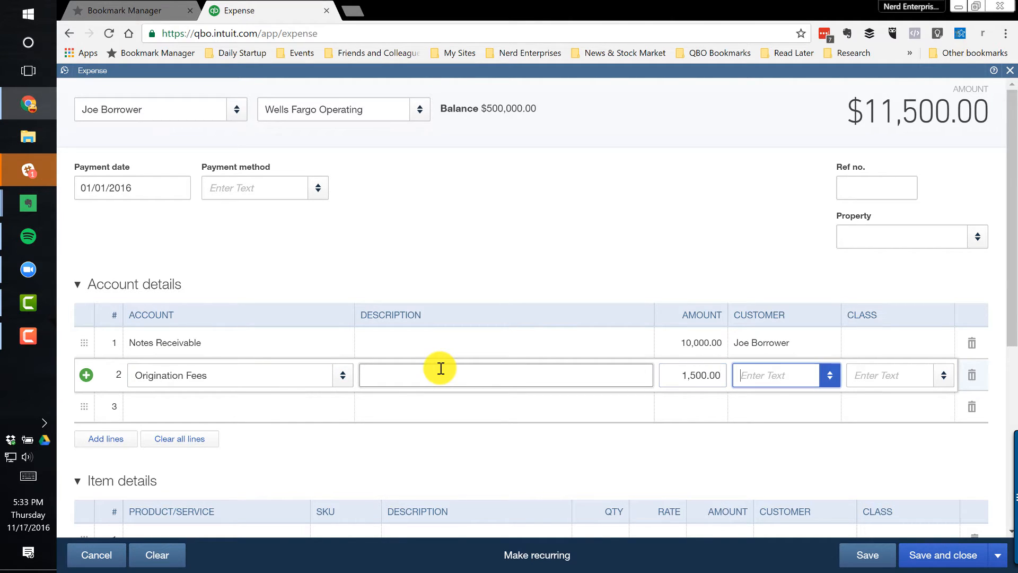
type("joe")
key("Tab")
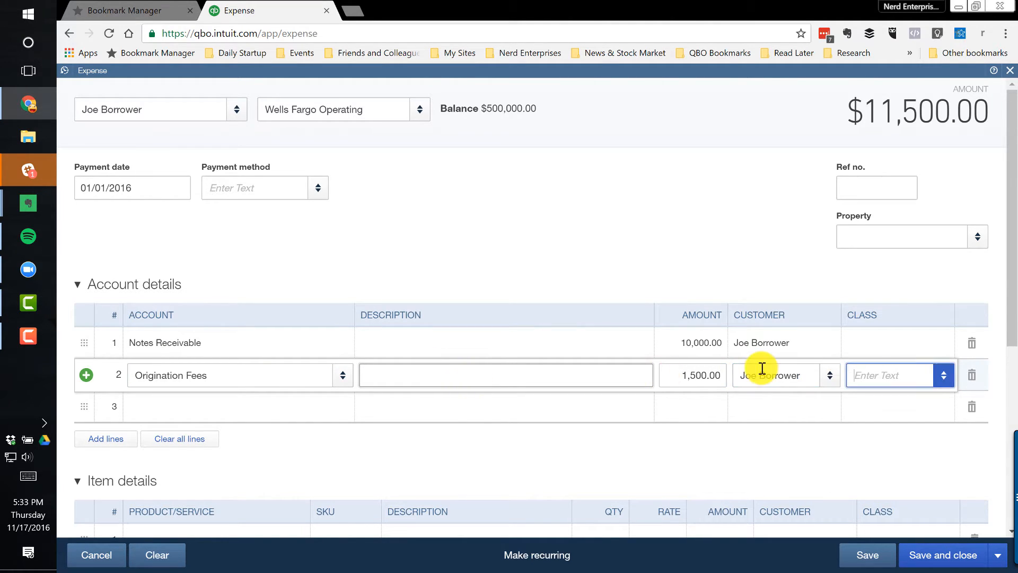
left_click(934, 550)
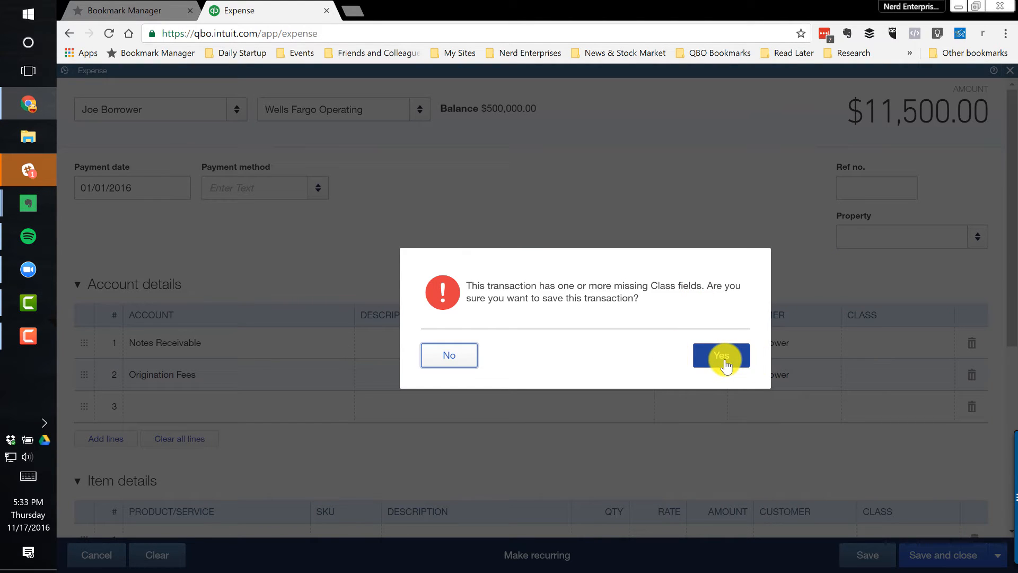
left_click(725, 360)
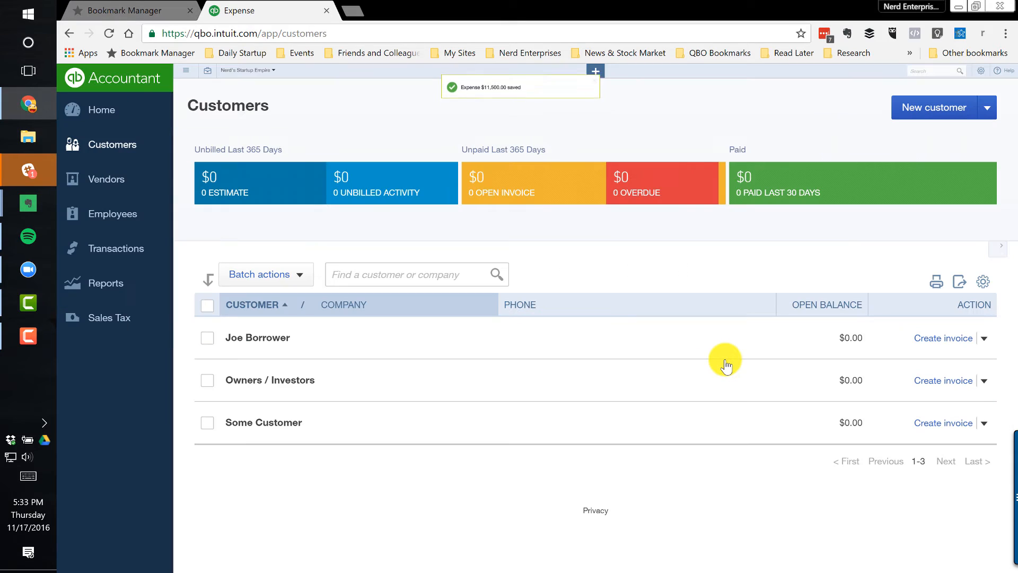
Open the borrower's customer record and check the type and date filters of its transaction list
left_click(266, 339)
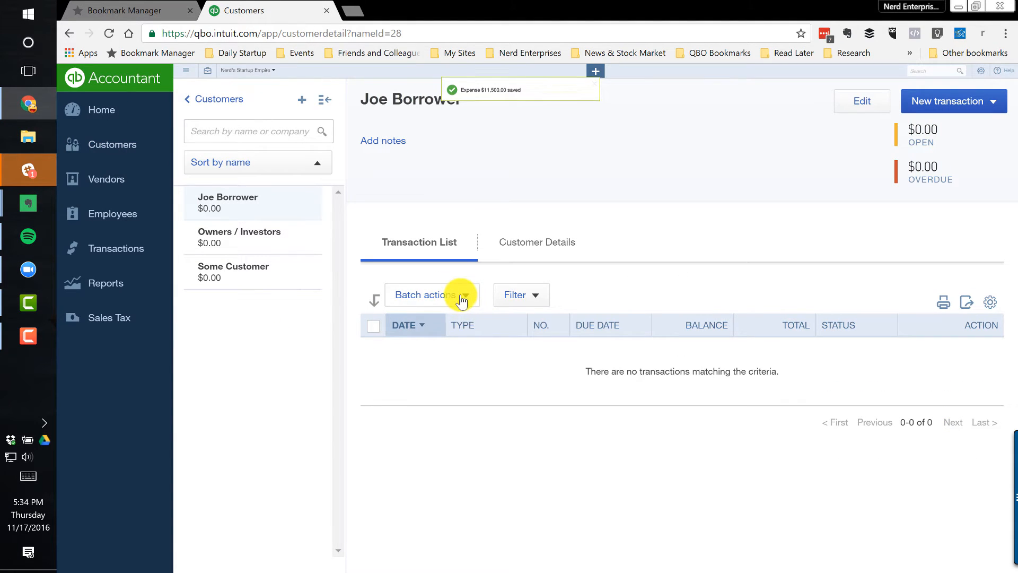
left_click(534, 300)
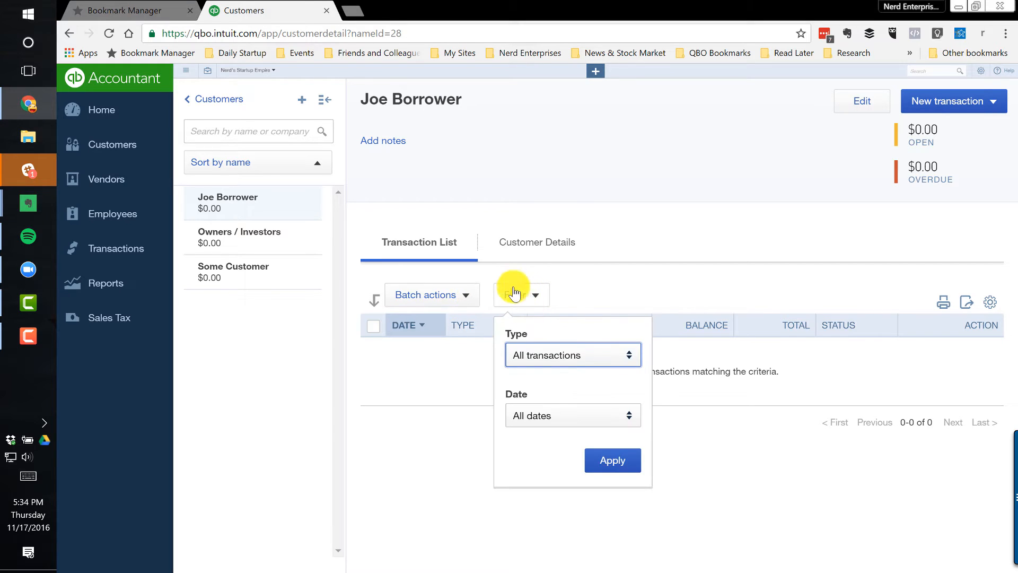
left_click(605, 278)
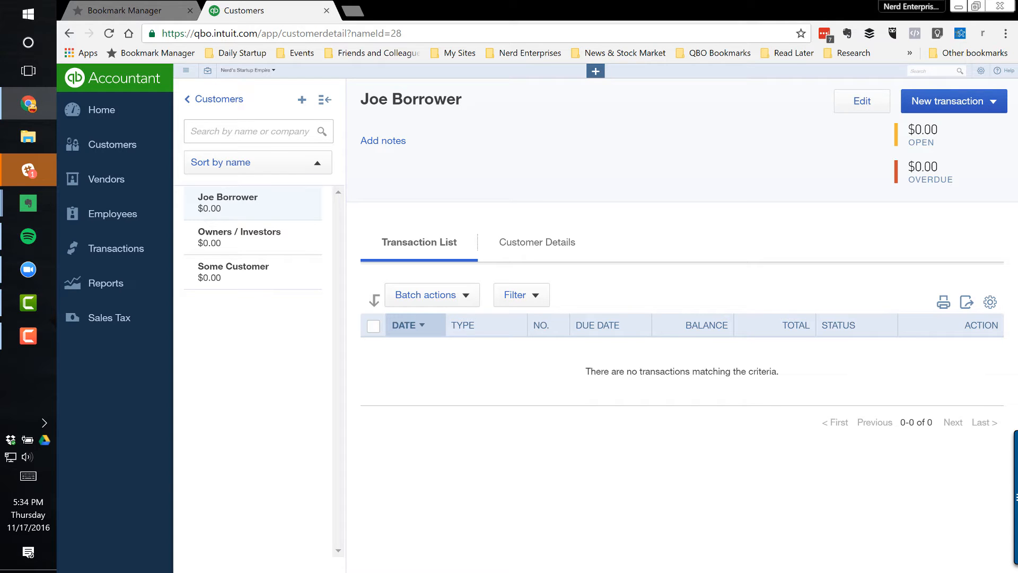
Open the saved Balance Sheet from the custom reports
left_click(99, 286)
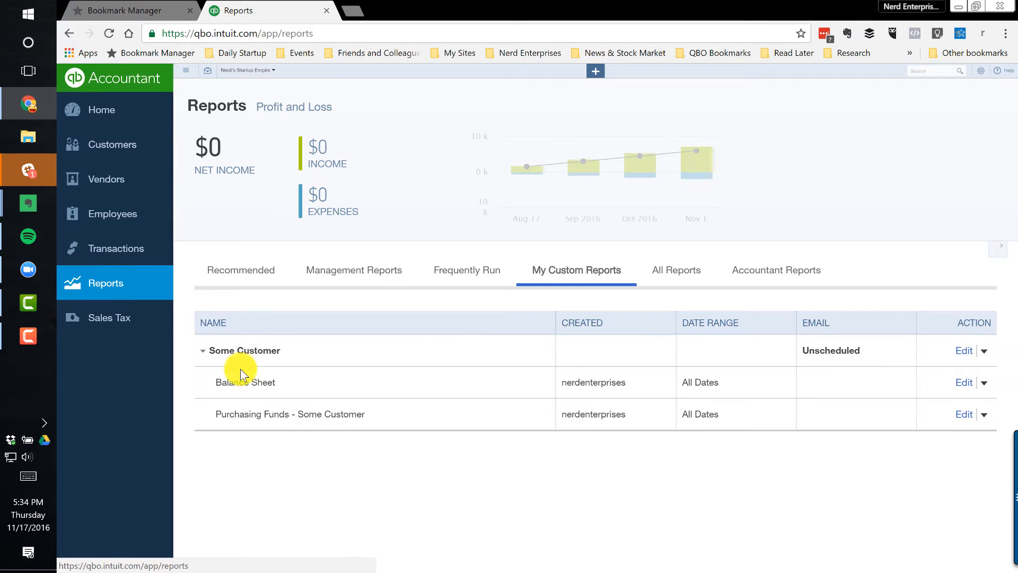
left_click(248, 384)
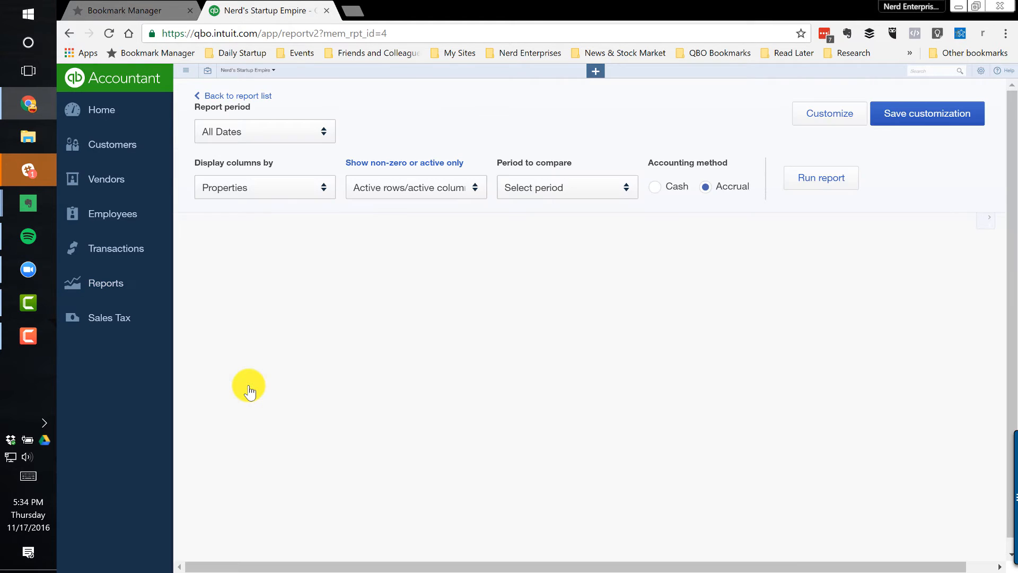
Open the transactions behind the Notes Receivable balance on the Balance Sheet and rerun that report grouped by Name
scroll(657, 400, "down", 3)
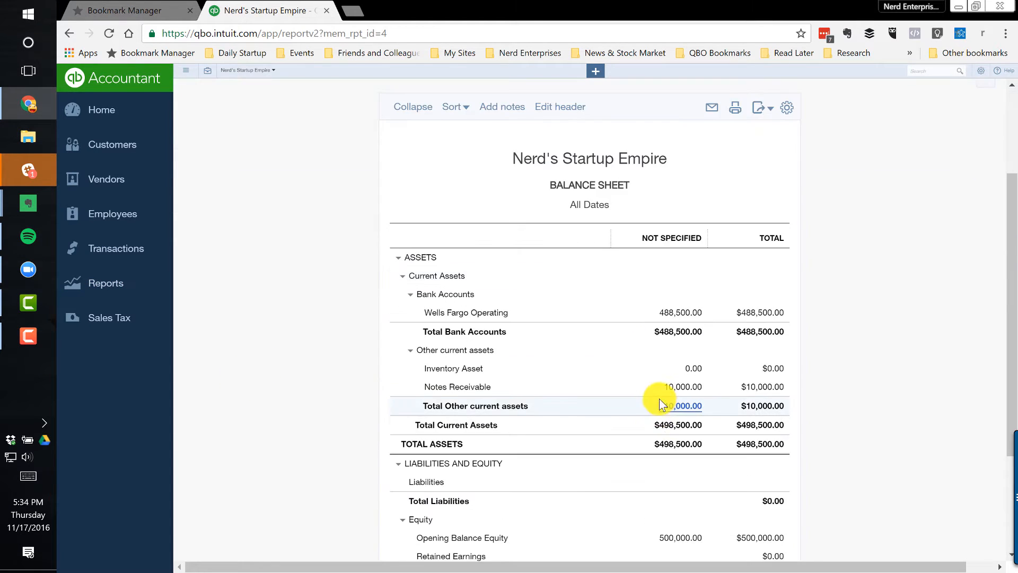
left_click(686, 389)
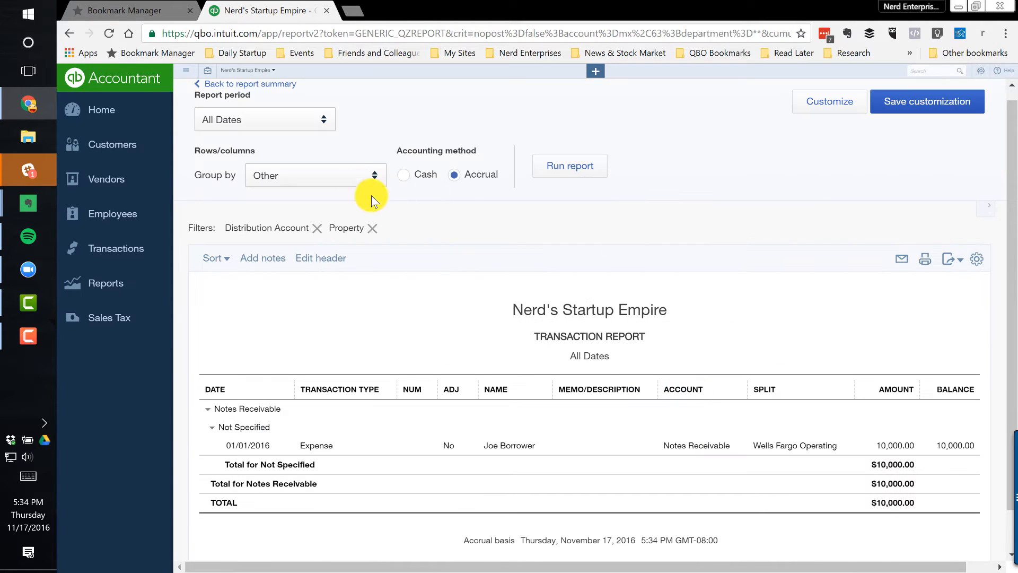
left_click(347, 178)
scroll(275, 224, "down", 2)
scroll(300, 256, "up", 2)
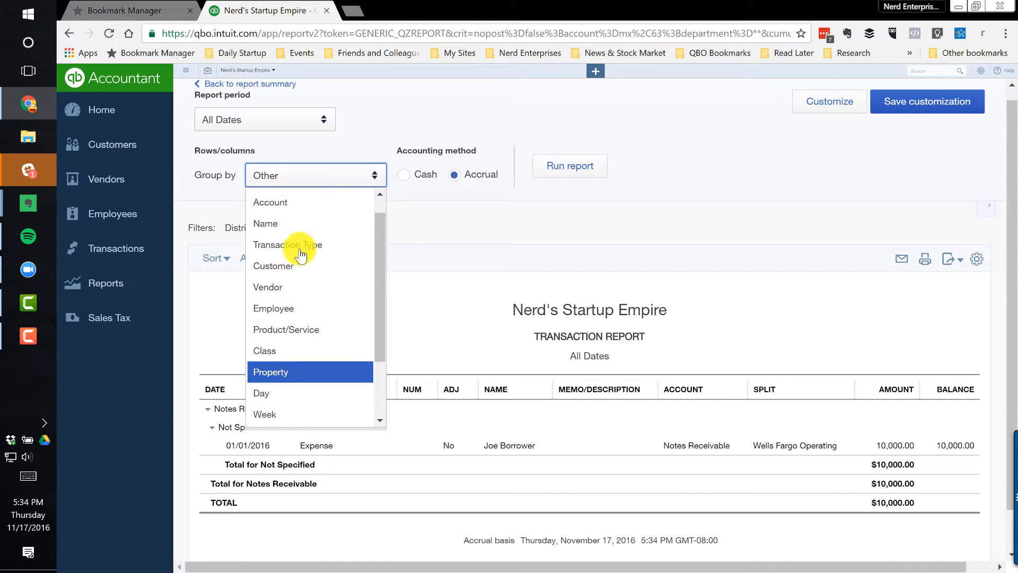
scroll(301, 256, "up", 1)
left_click(273, 243)
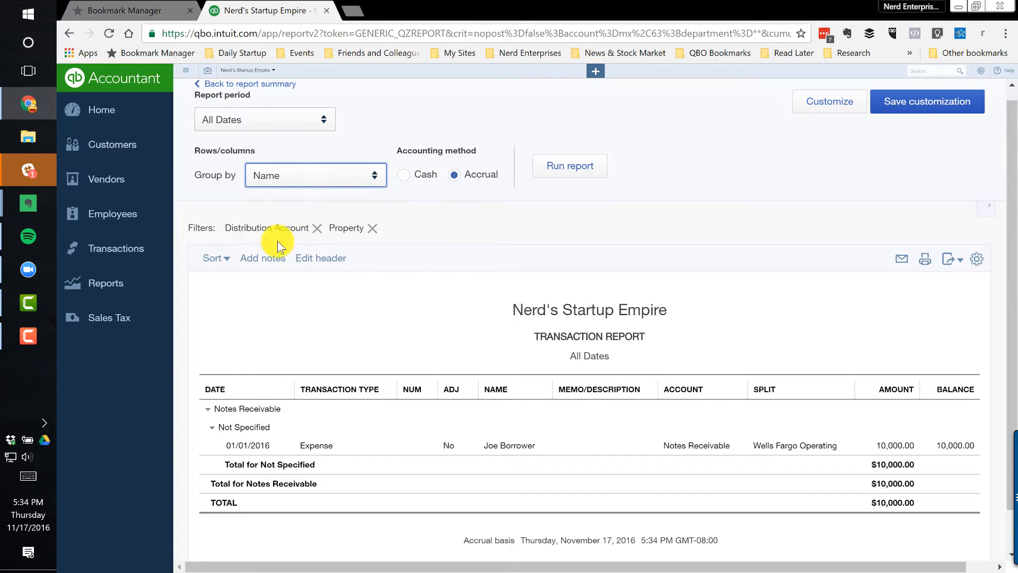
left_click(588, 173)
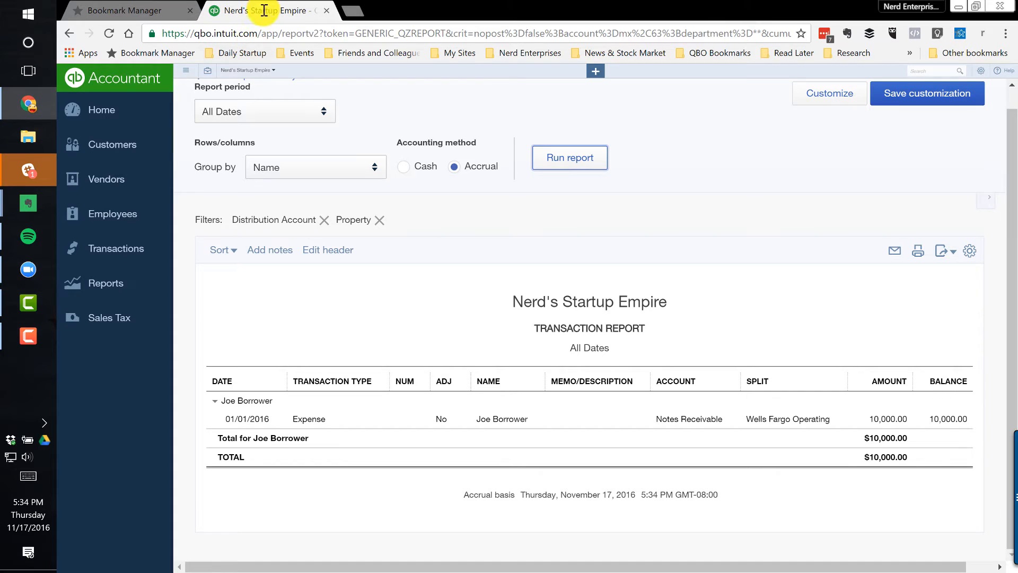
Open the recommended Profit and Loss report and run it for All Dates
left_click(103, 283)
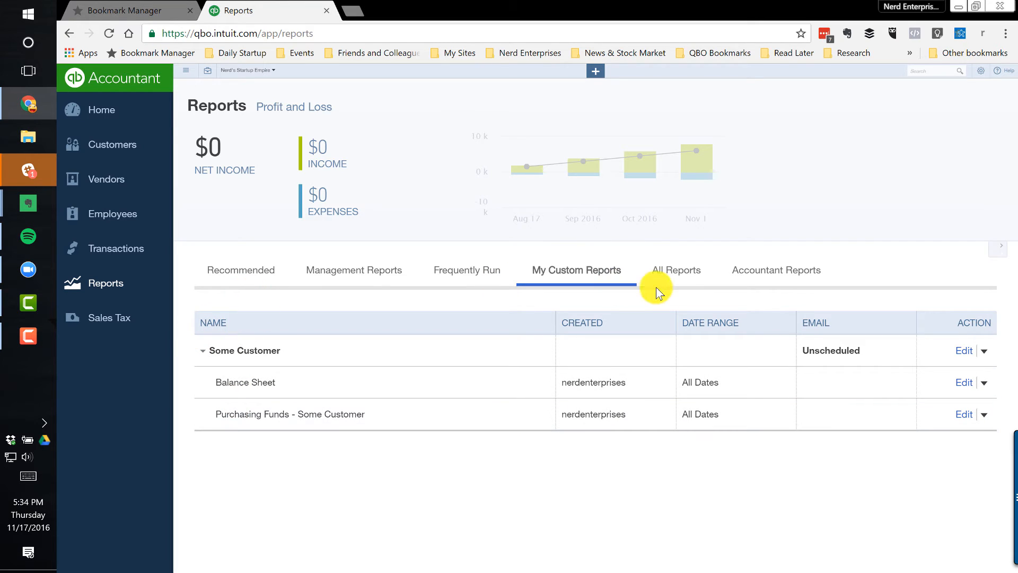
left_click(677, 281)
left_click(244, 268)
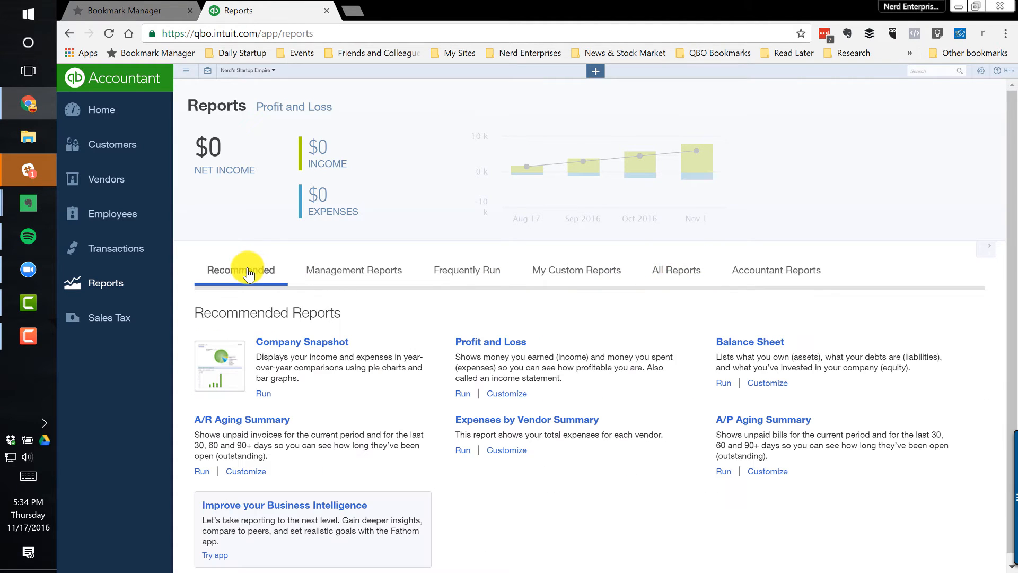
left_click(491, 342)
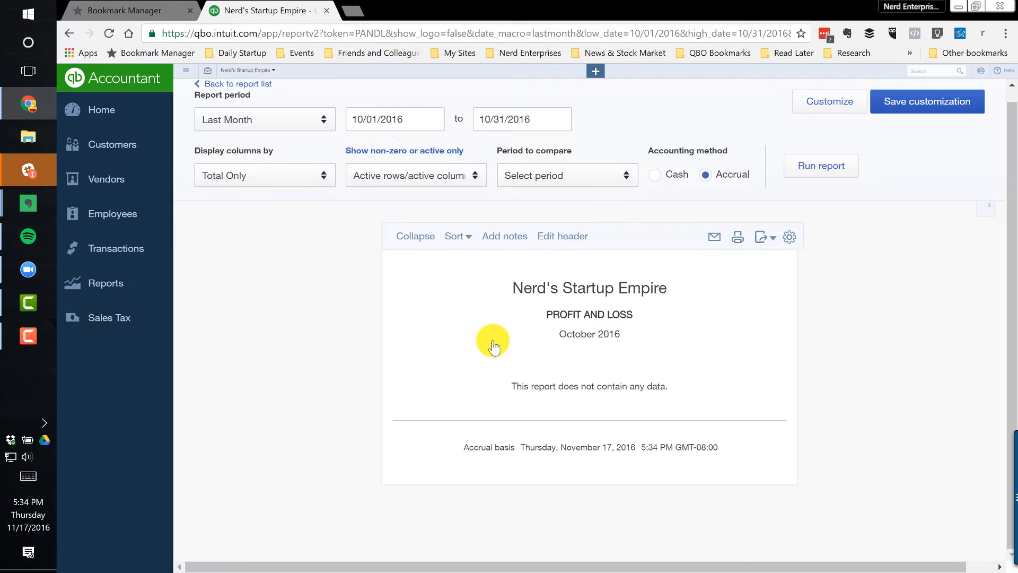
left_click(261, 125)
scroll(265, 159, "up", 5)
left_click(279, 149)
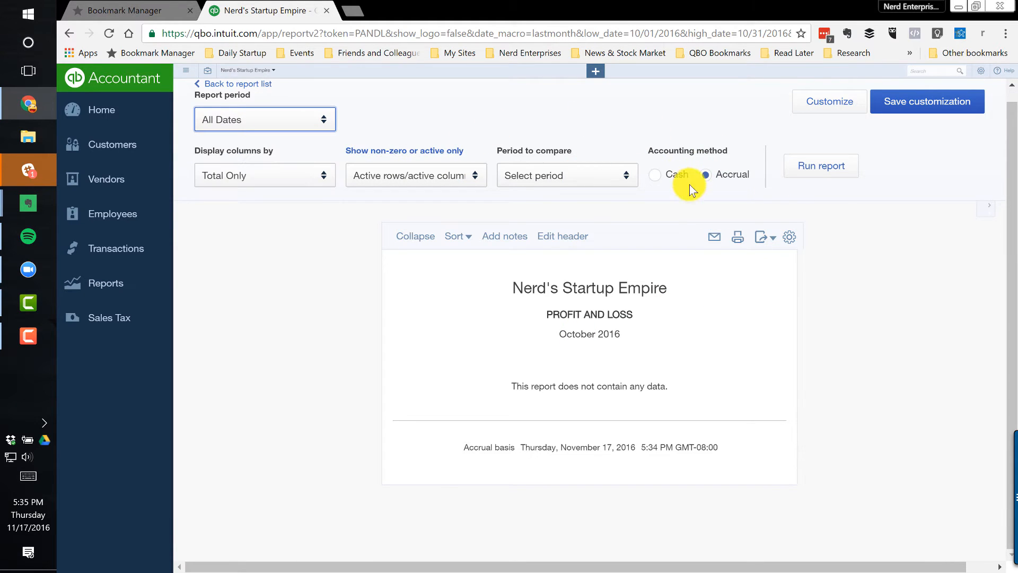
left_click(827, 166)
scroll(562, 425, "down", 1)
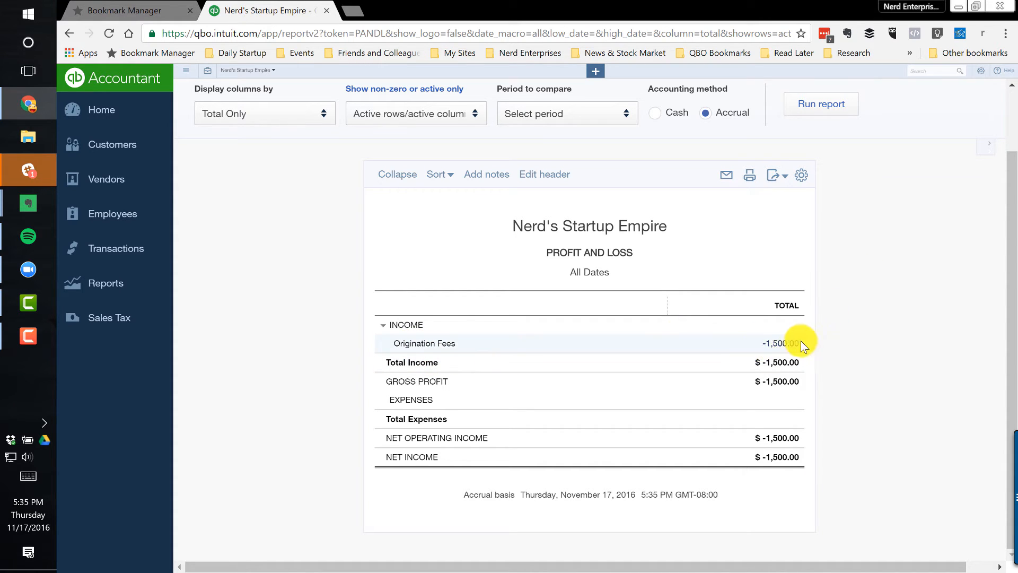
Open the expense behind the Origination Fees total, set that line's amount to -1,500, and save and close it without classes
left_click(784, 344)
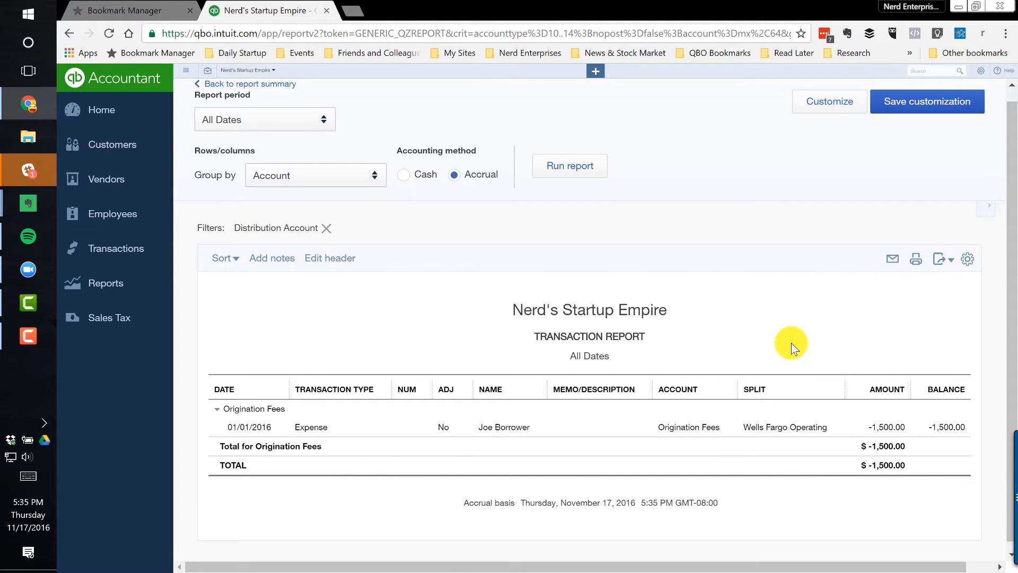
left_click(883, 419)
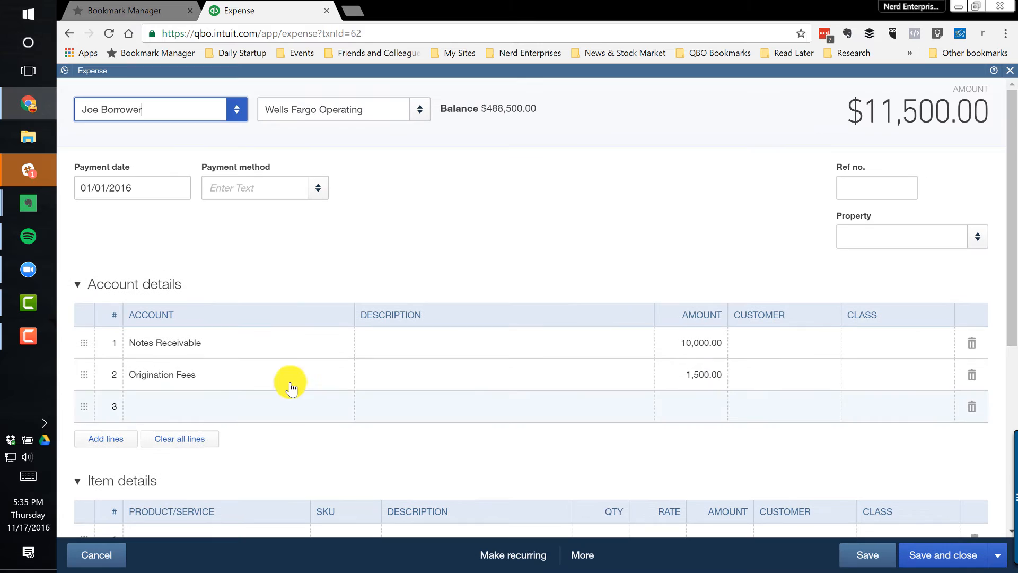
left_click(289, 377)
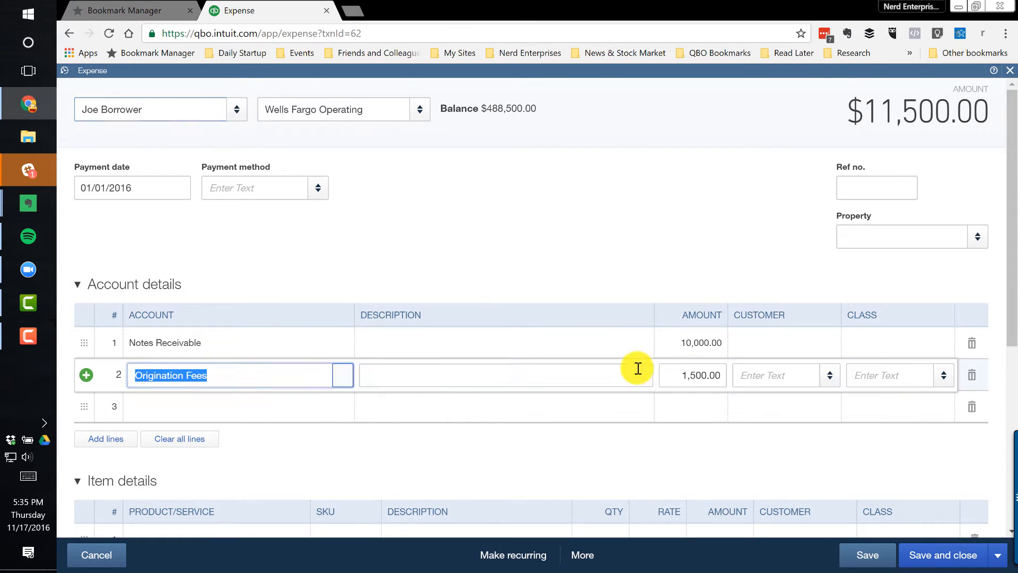
left_click(675, 377)
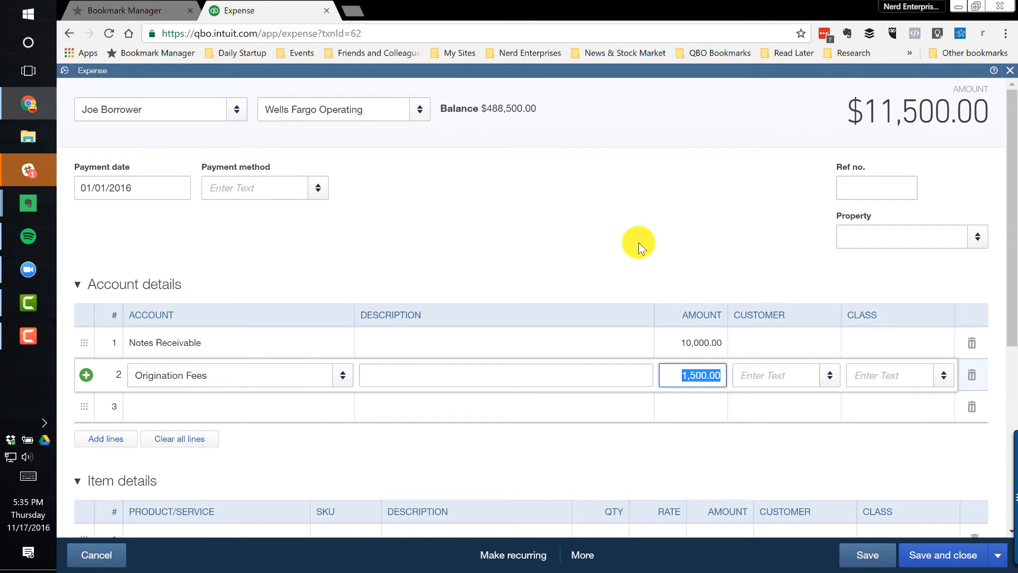
type("-1500")
key("Tab")
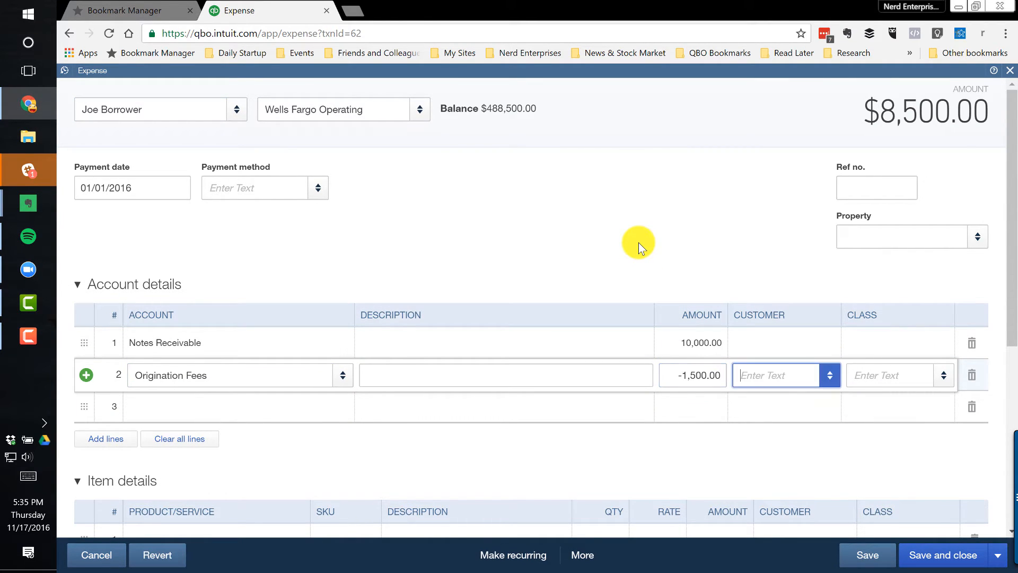
left_click(947, 553)
left_click(664, 359)
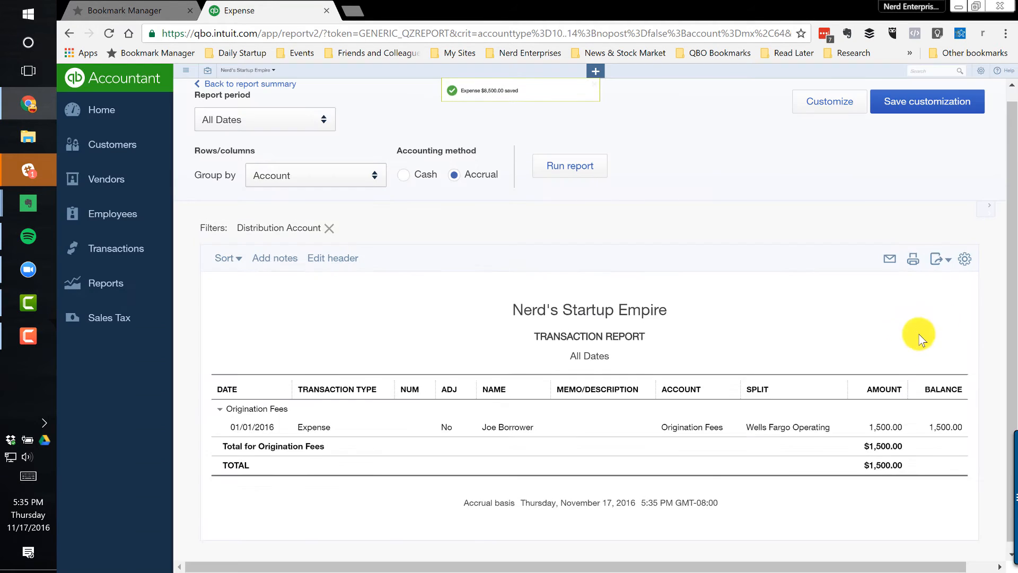
Reopen the expense, assign the borrower as customer on the Notes Receivable and Origination Fees lines, and save and close it without classes
left_click(886, 421)
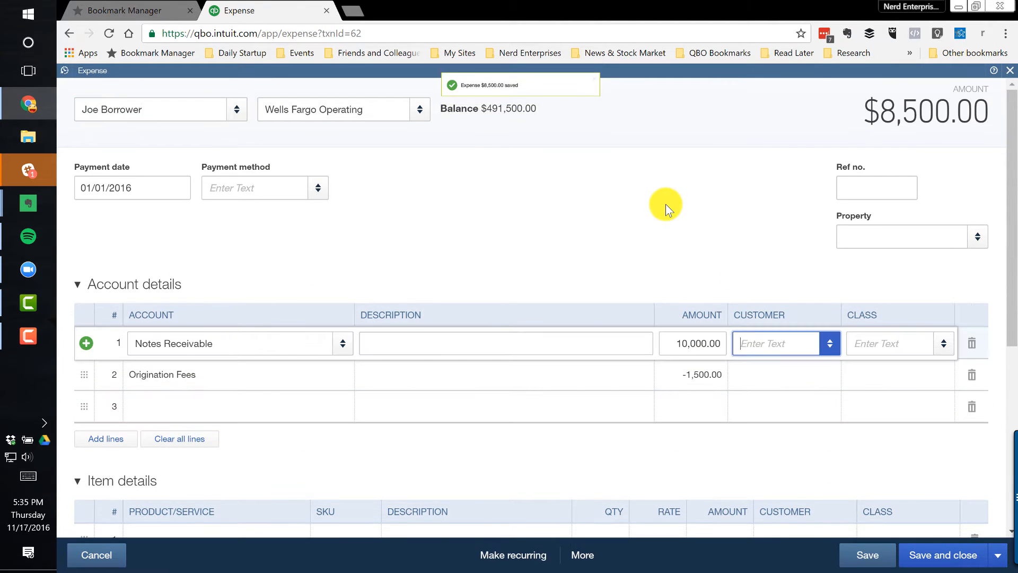
type("joe")
left_click(763, 392)
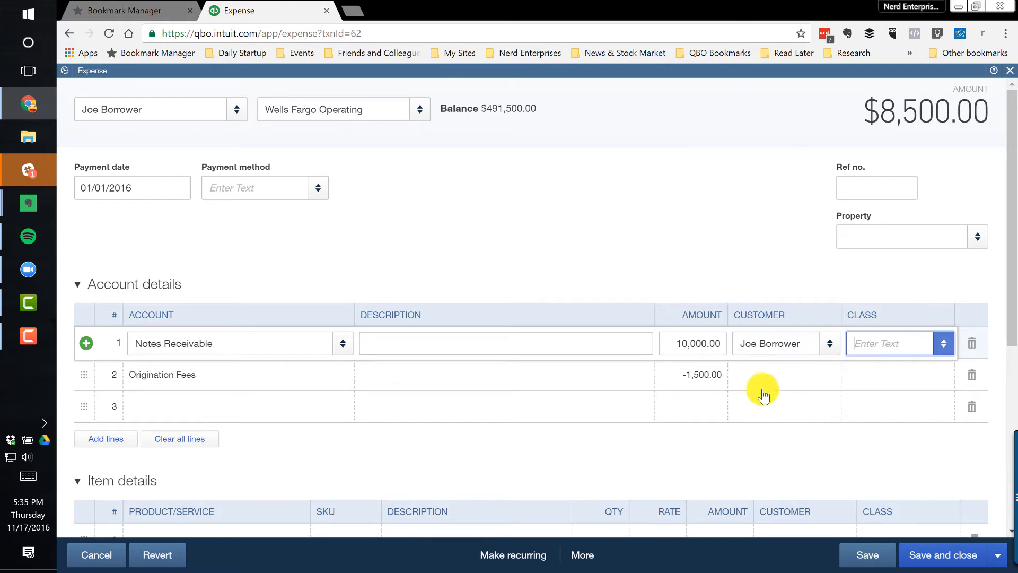
left_click(763, 390)
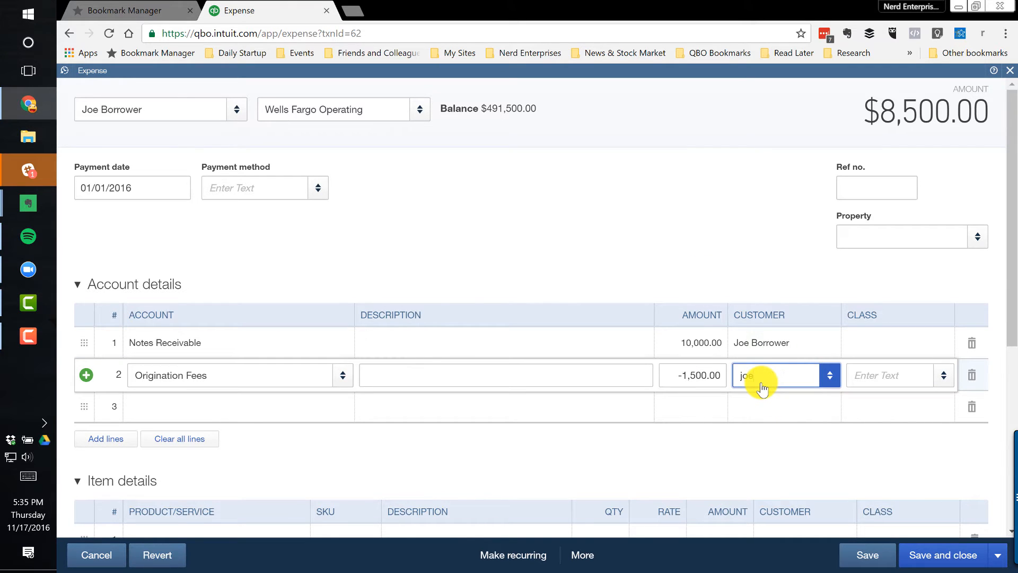
key("Tab")
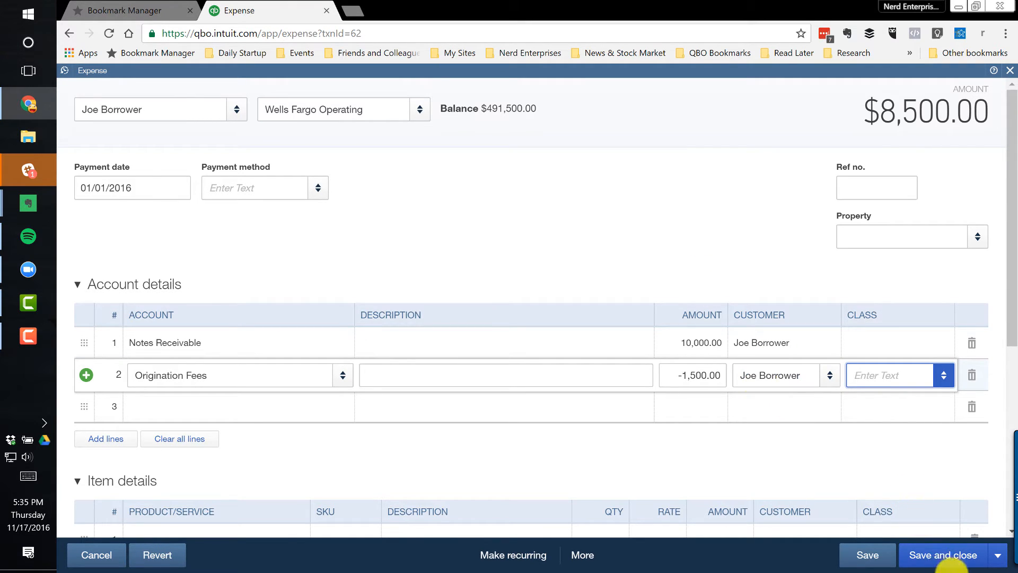
left_click(944, 563)
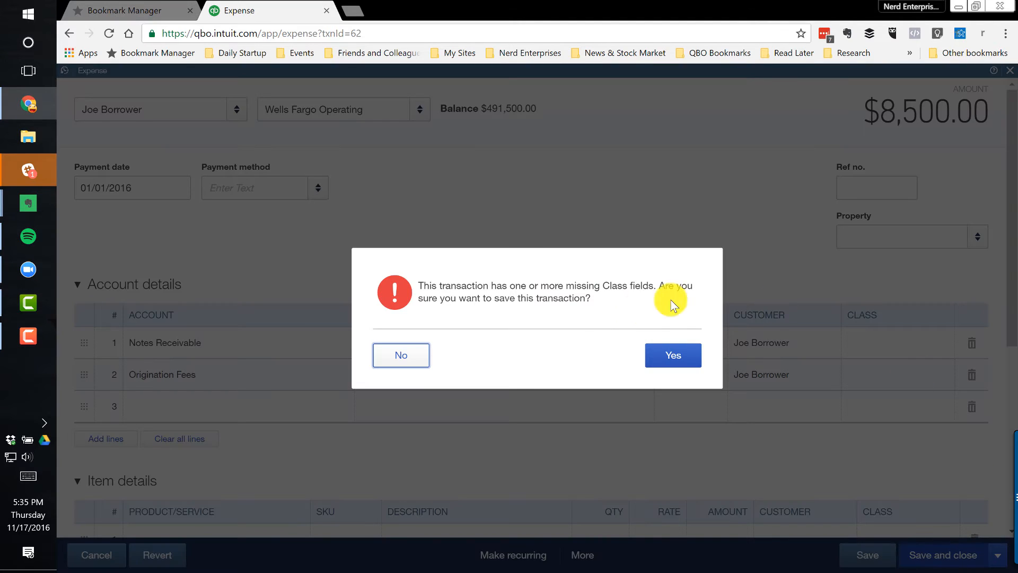
left_click(676, 353)
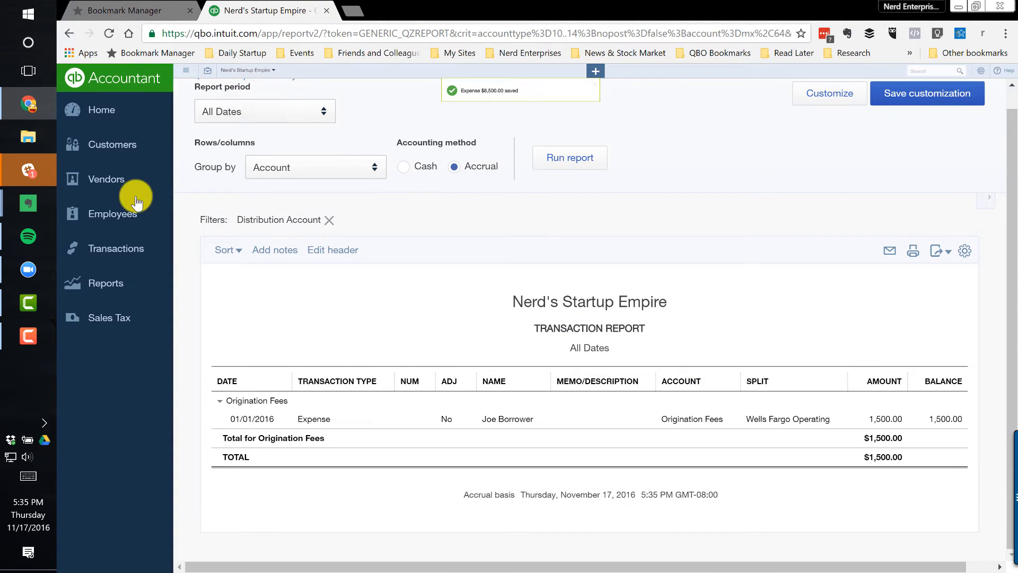
Return to the borrower's customer record and check the filters of its transaction list for the updated expense
left_click(113, 144)
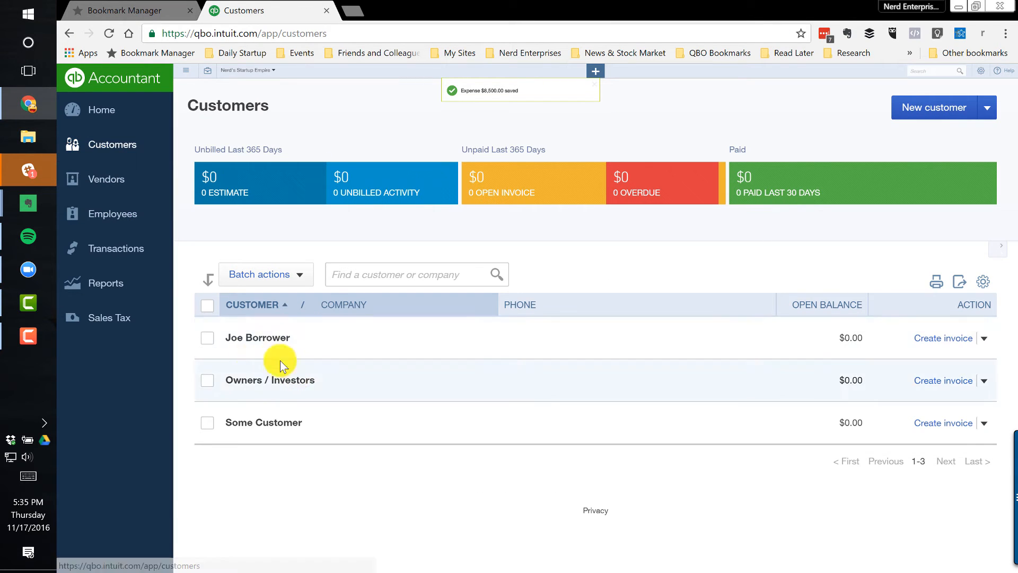
left_click(244, 338)
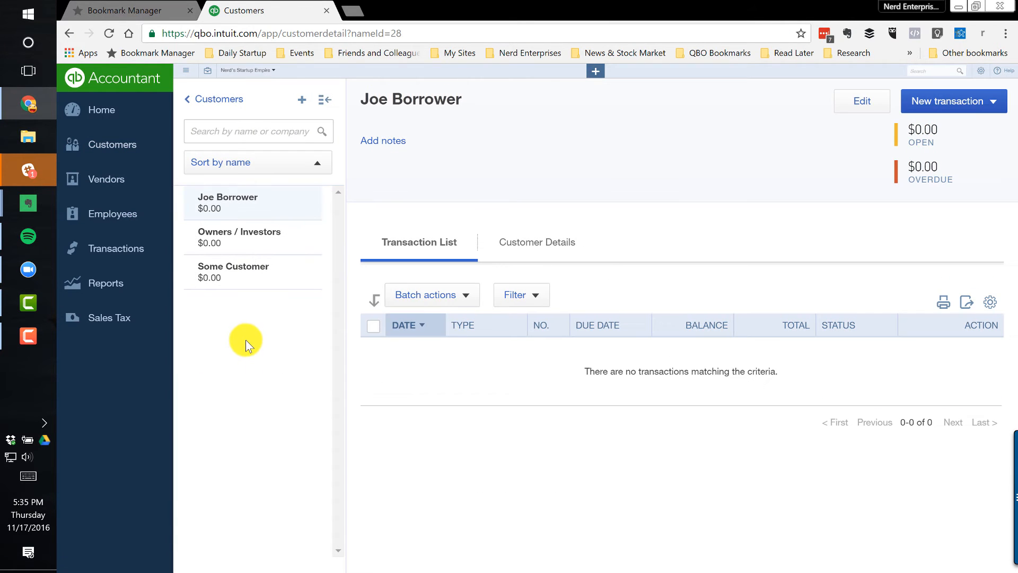
left_click(451, 295)
left_click(545, 300)
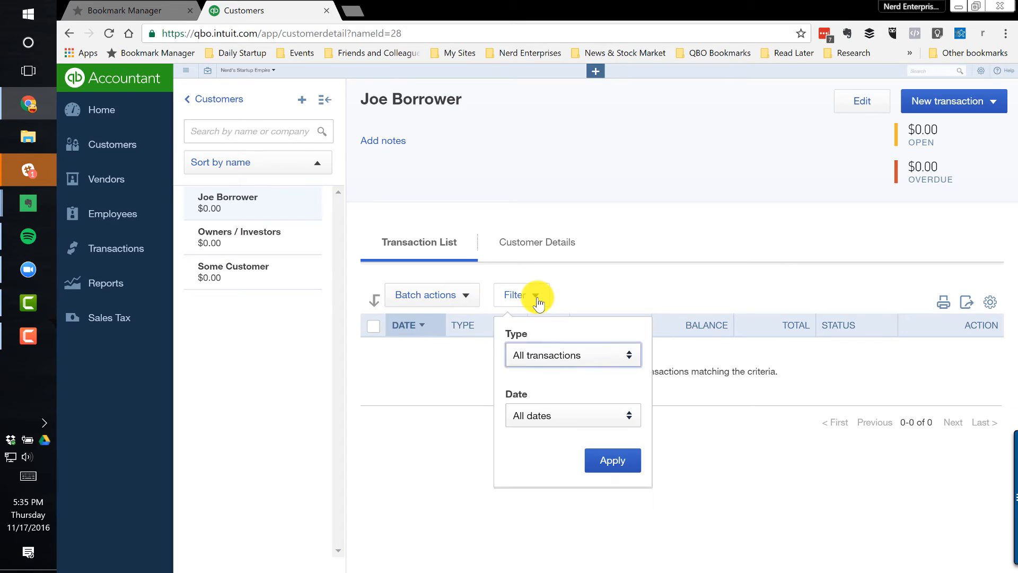
left_click(538, 300)
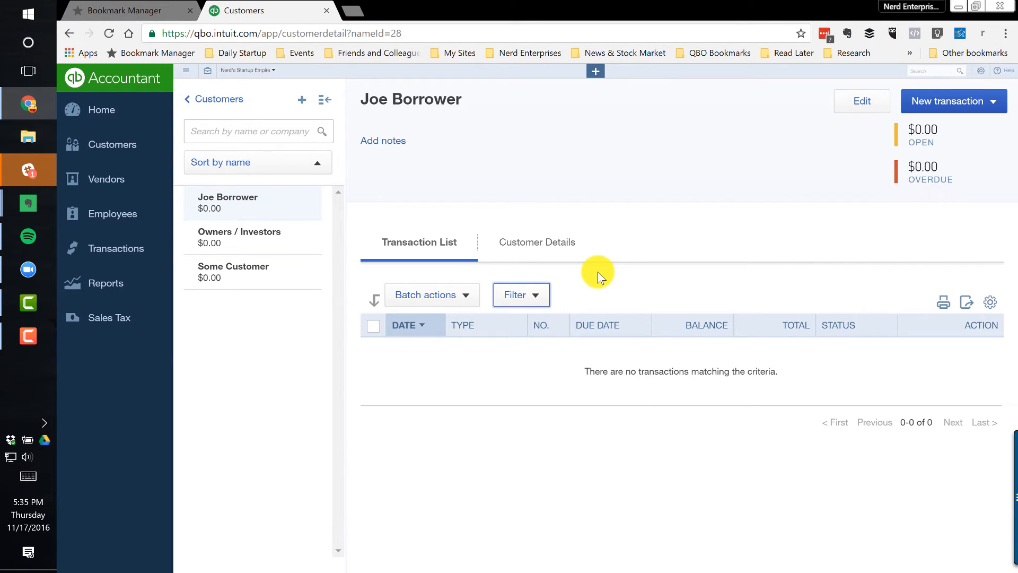
Rerun the Profit and Loss report for All Dates to review the corrected Origination Fees income
left_click(90, 289)
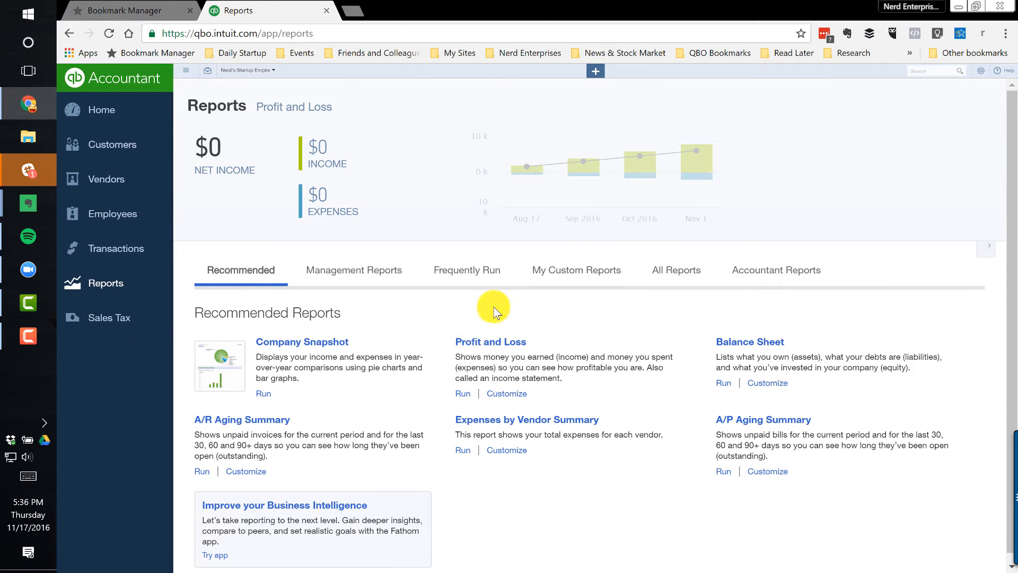
left_click(484, 341)
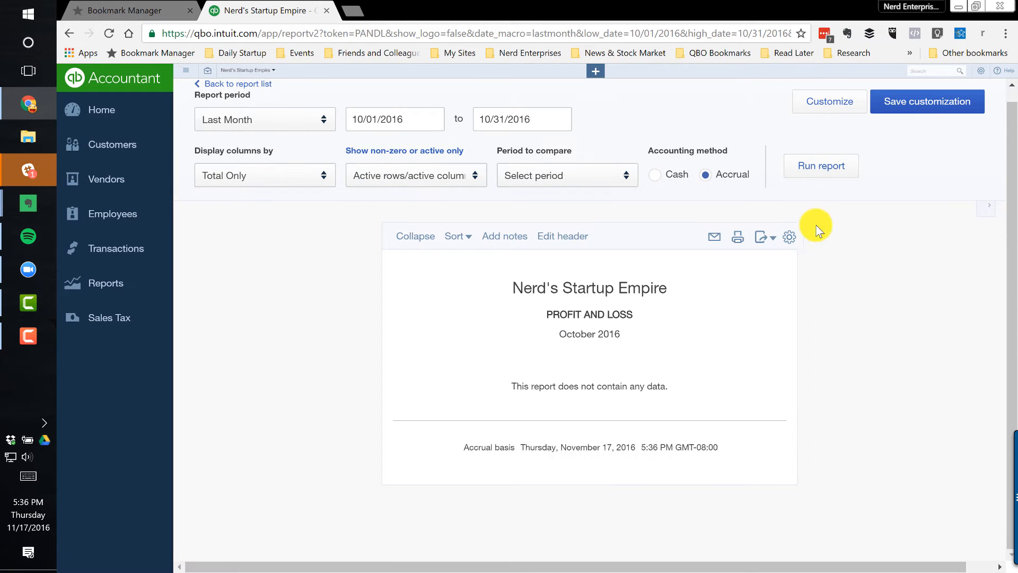
left_click(283, 119)
scroll(262, 148, "up", 4)
left_click(262, 146)
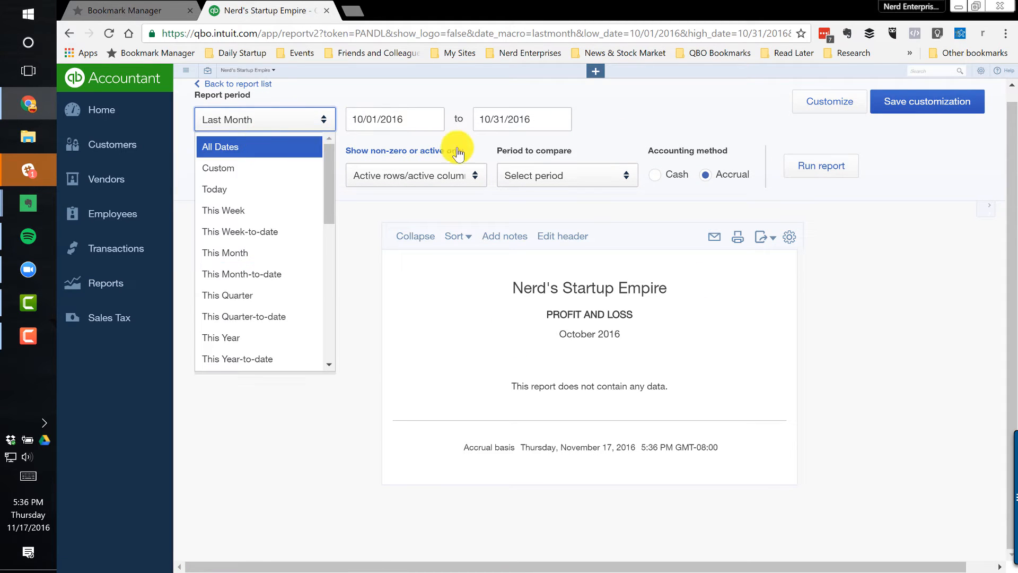
left_click(840, 171)
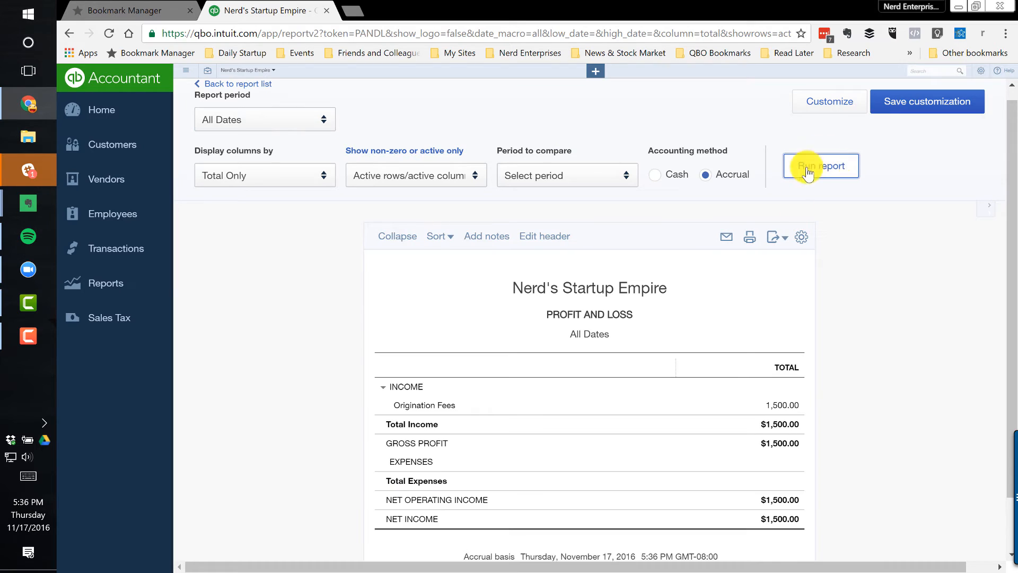
scroll(684, 371, "down", 2)
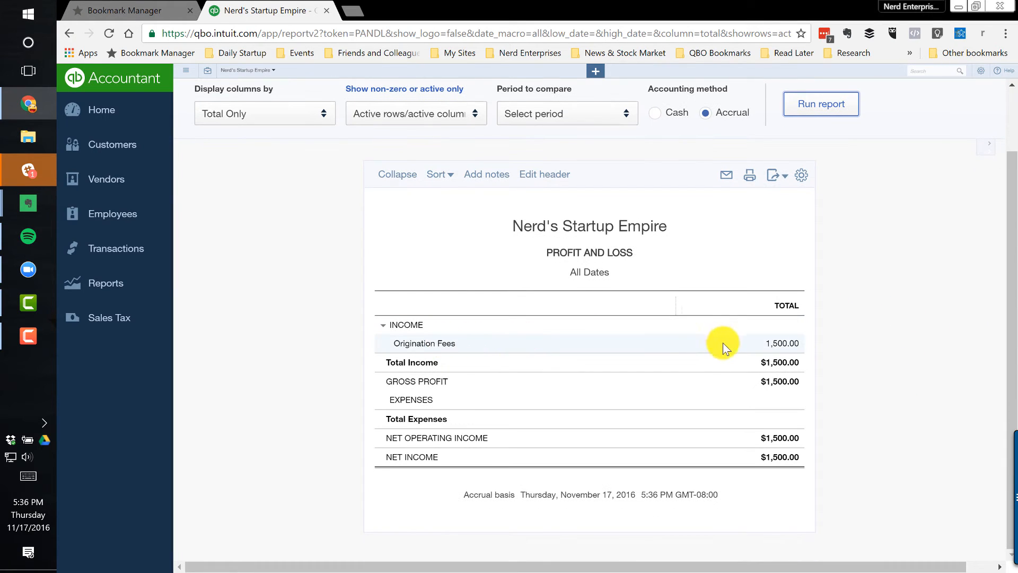
Open the transactions behind the Origination Fees income and rerun that report grouped by Name
left_click(793, 346)
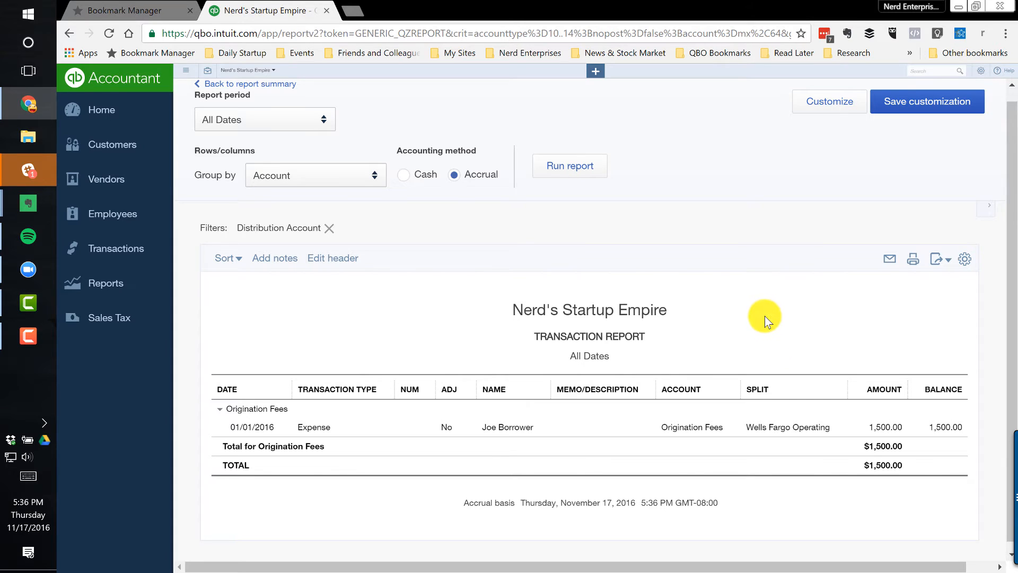
left_click(305, 191)
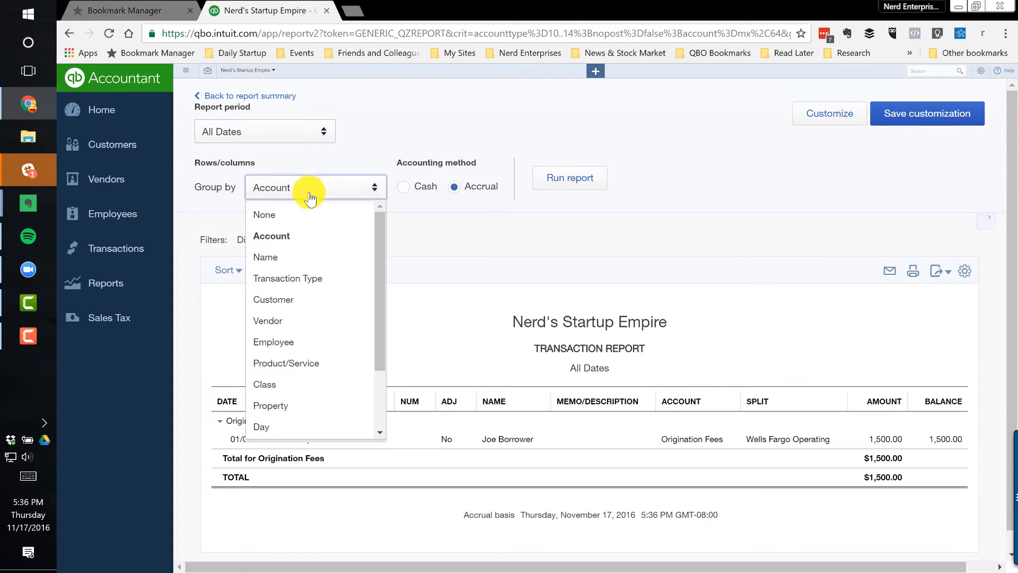
left_click(261, 257)
left_click(581, 181)
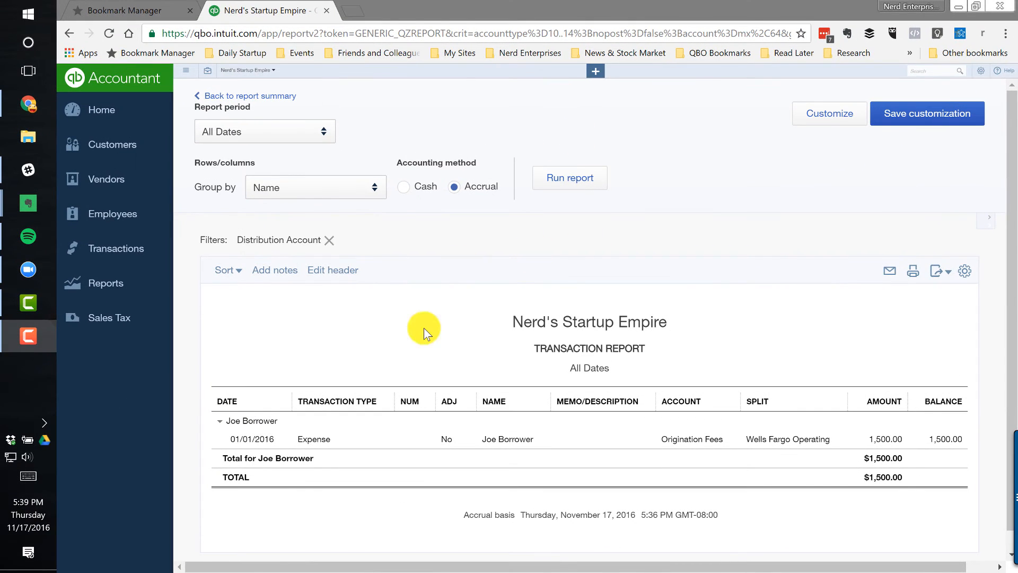
left_click(422, 339)
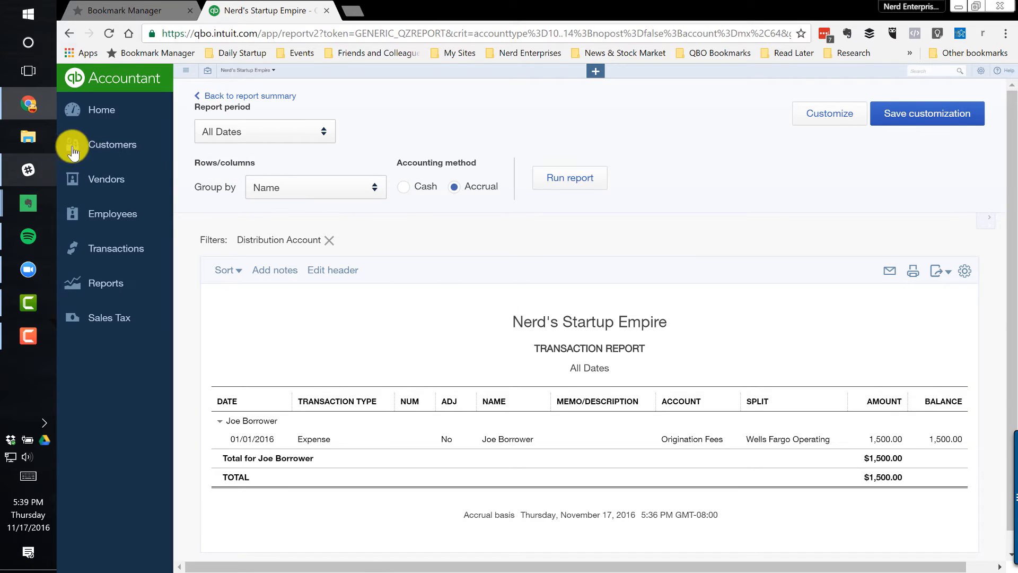
Open the saved custom Balance Sheet for All Dates and review its property columns, including Notes Receivable
left_click(95, 147)
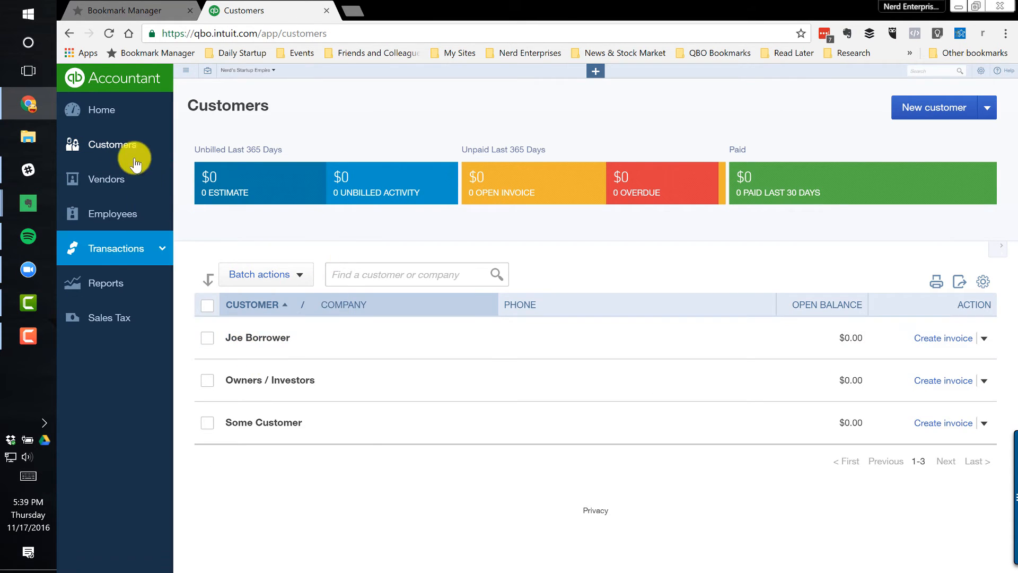
left_click(103, 287)
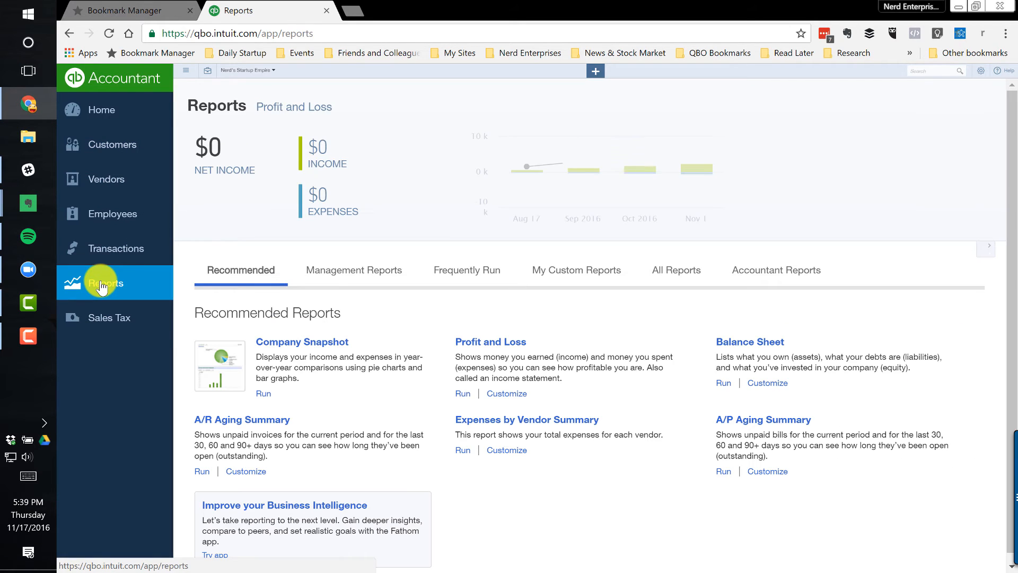
left_click(574, 275)
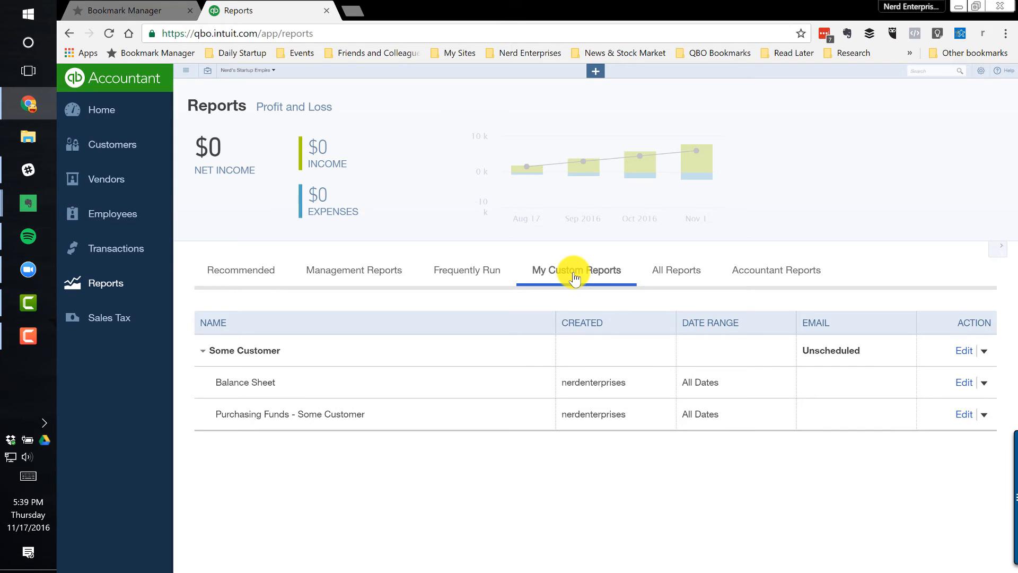
left_click(255, 383)
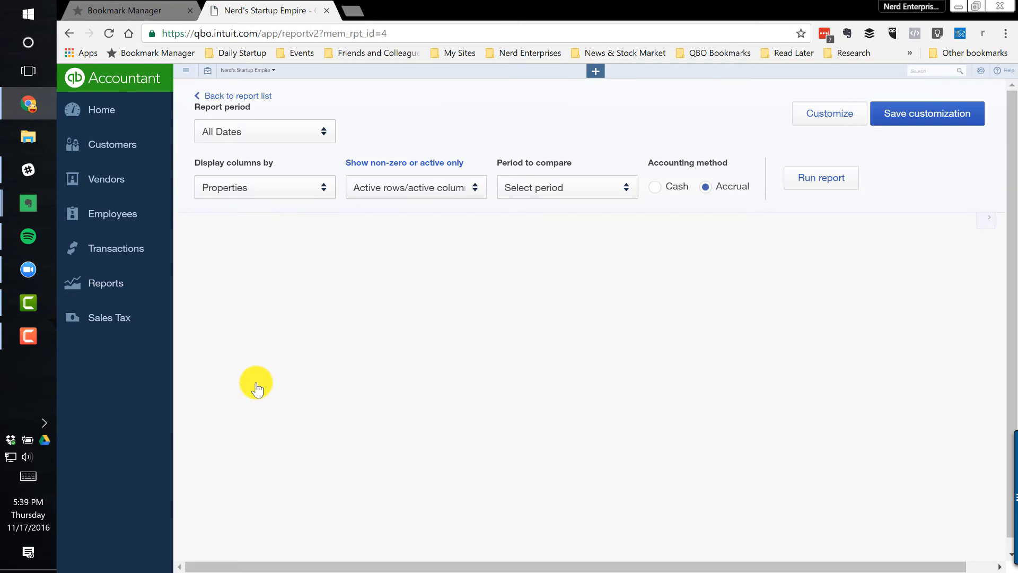
scroll(622, 366, "down", 3)
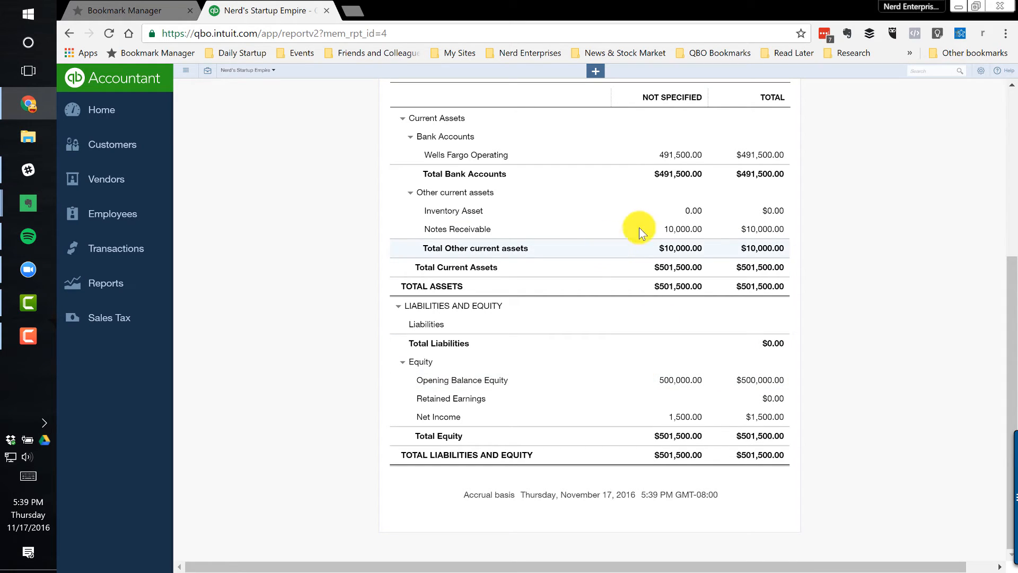
scroll(347, 329, "up", 5)
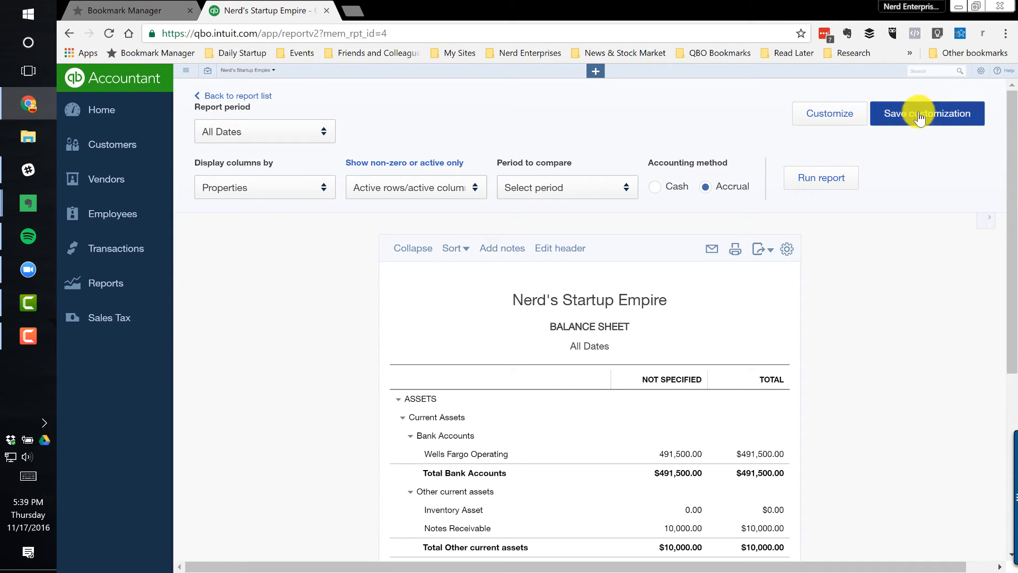
Add a new property with the borrower's full name to the Properties list and save it
left_click(981, 70)
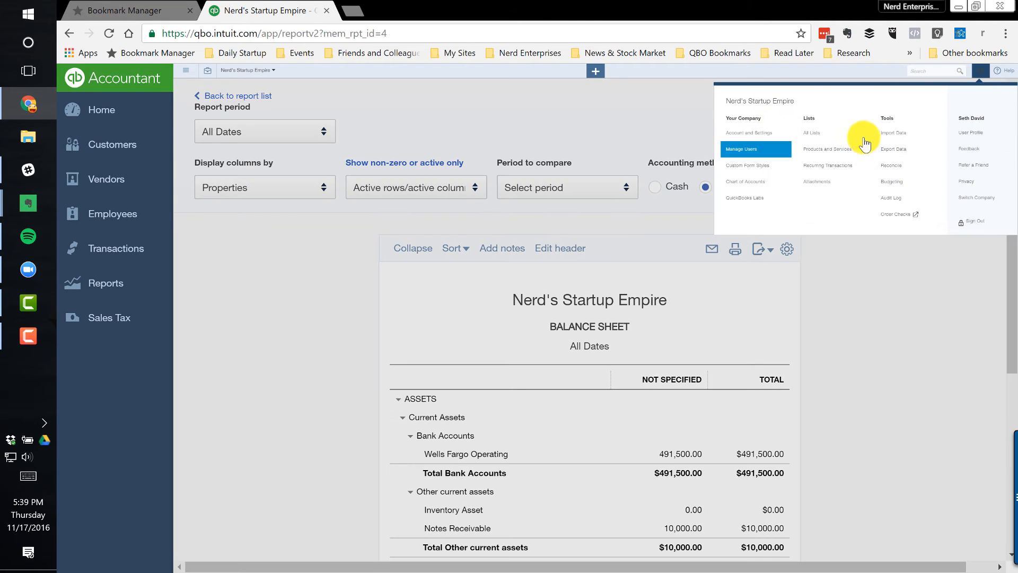
left_click(815, 136)
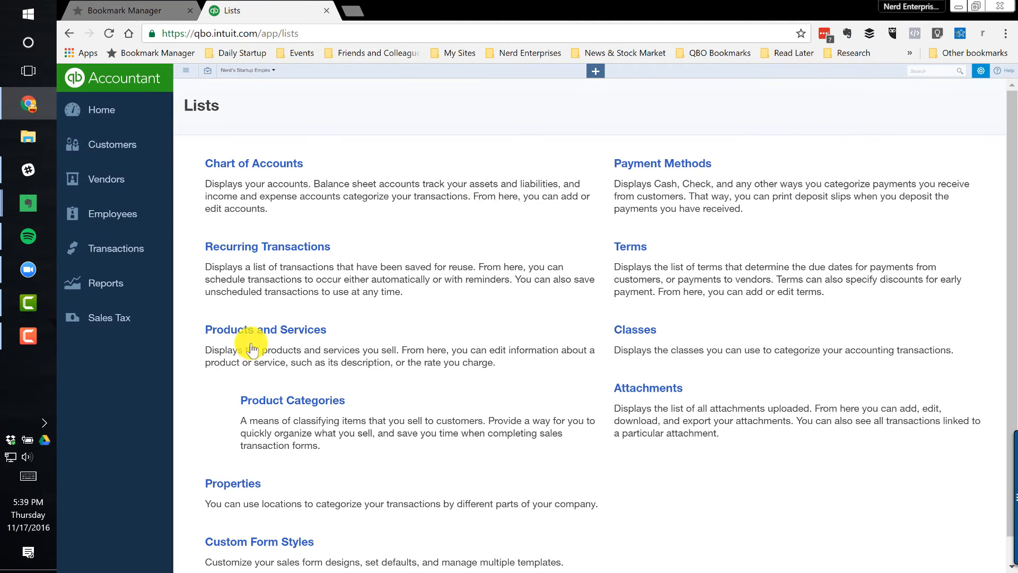
scroll(276, 382, "down", 1)
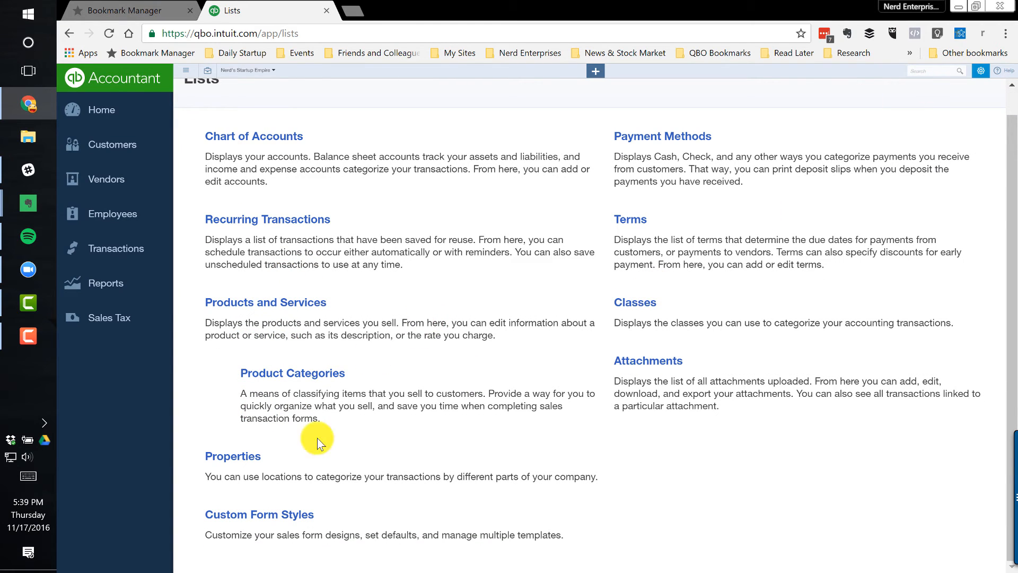
left_click(223, 456)
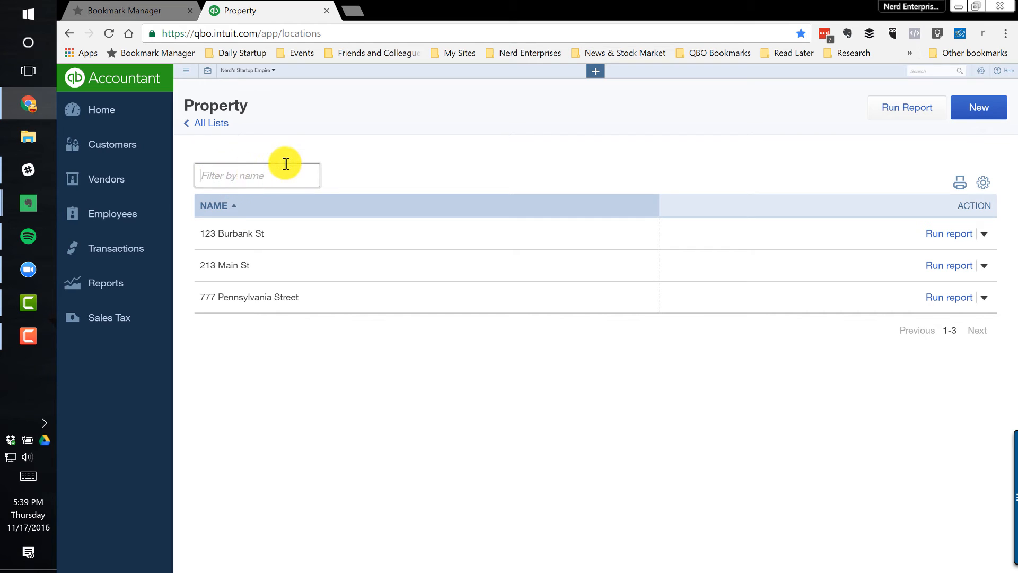
type("Joe Bo")
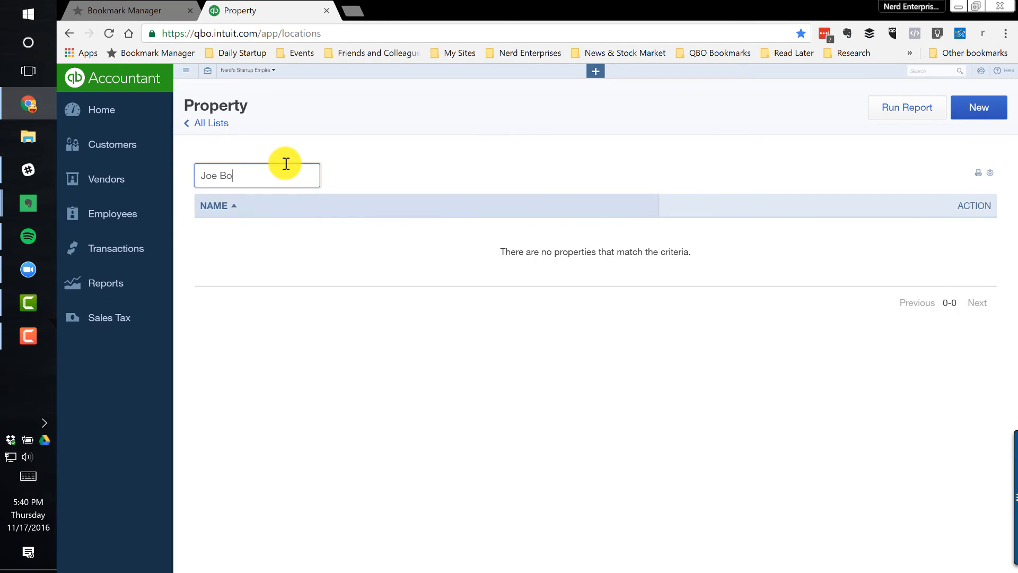
type("rrower")
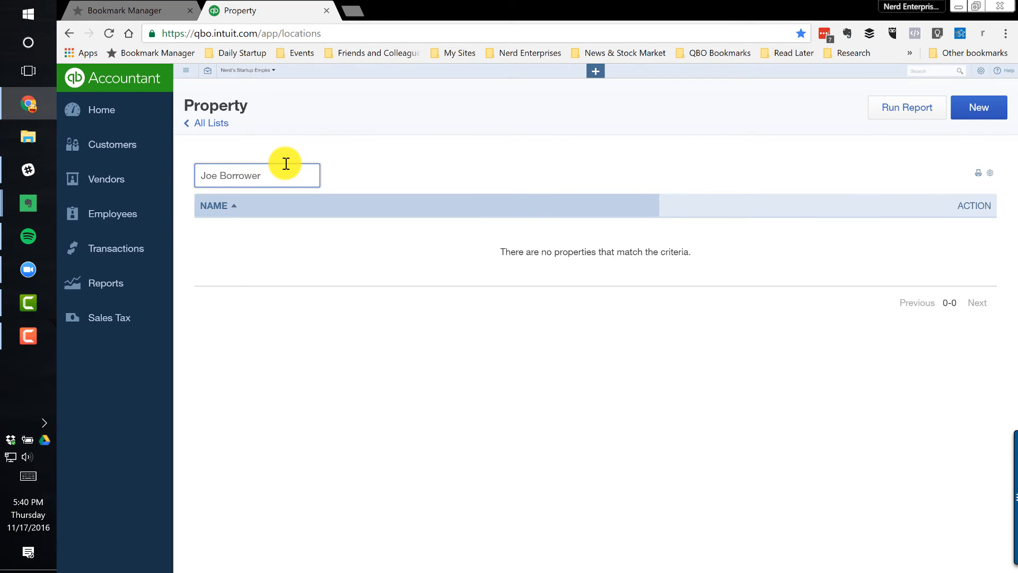
left_click(977, 110)
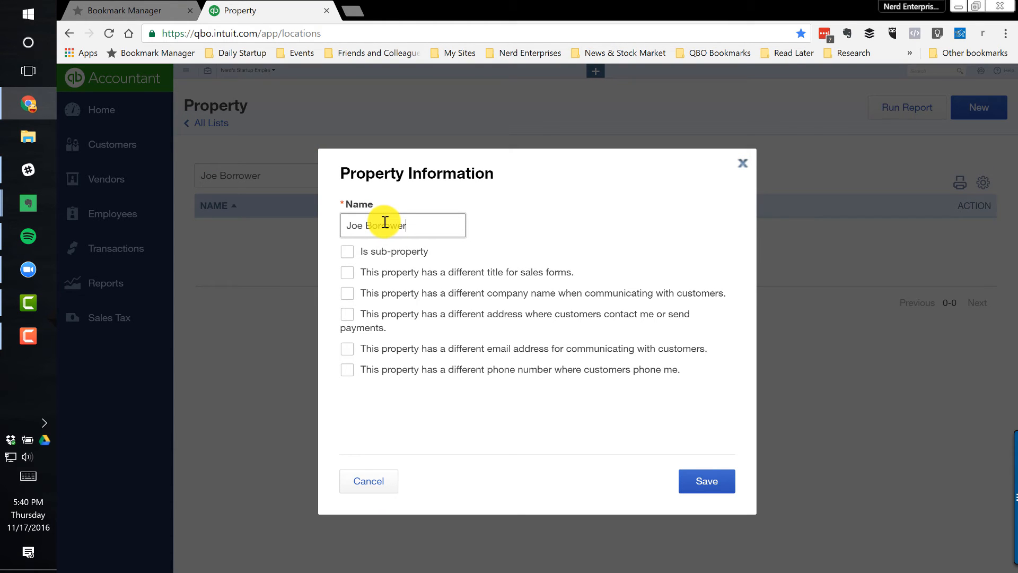
left_click(692, 480)
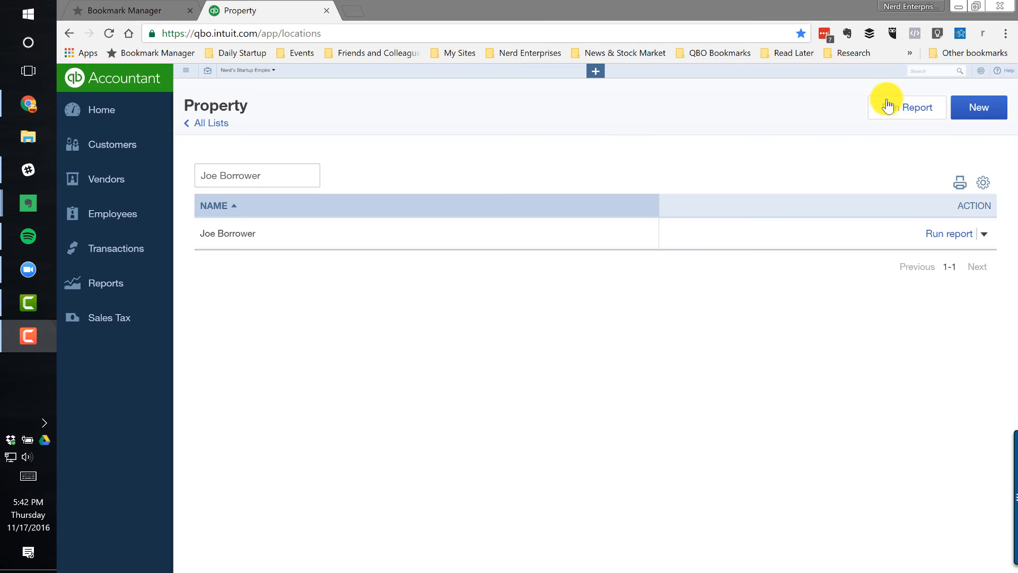
Set the location tracking label to Division in the company's advanced Categories settings, save, and close the settings
left_click(980, 70)
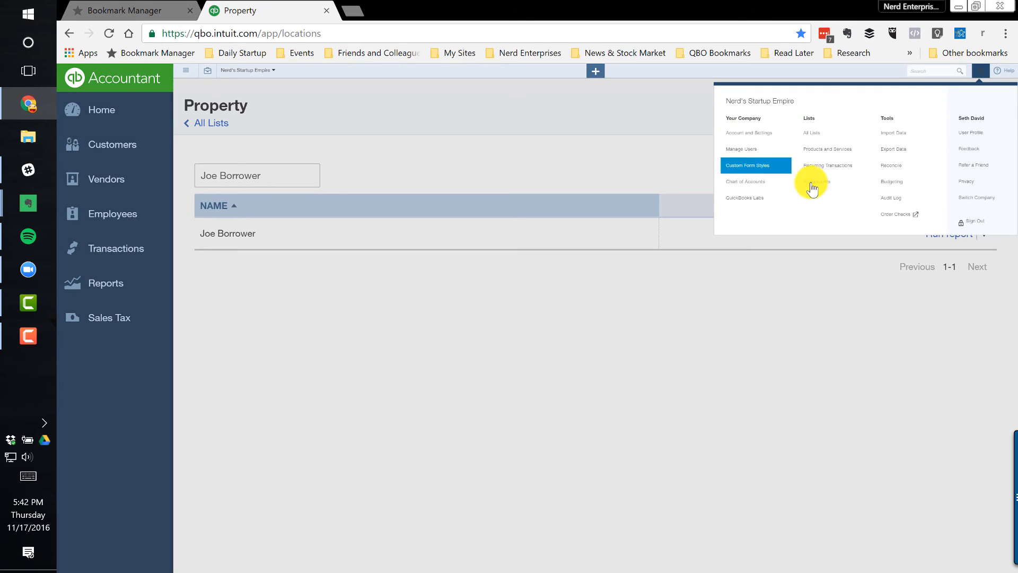
left_click(816, 133)
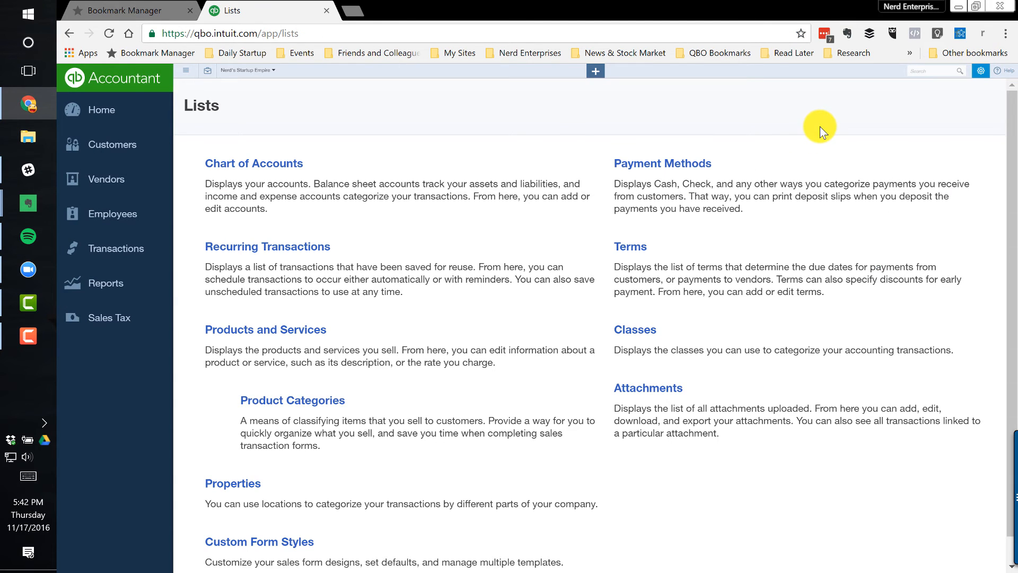
left_click(980, 75)
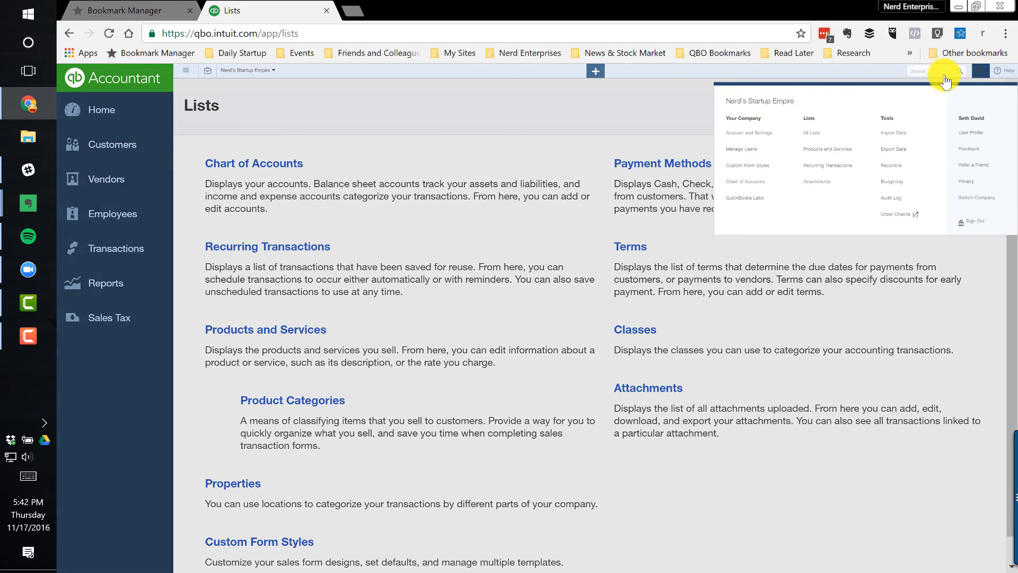
left_click(758, 130)
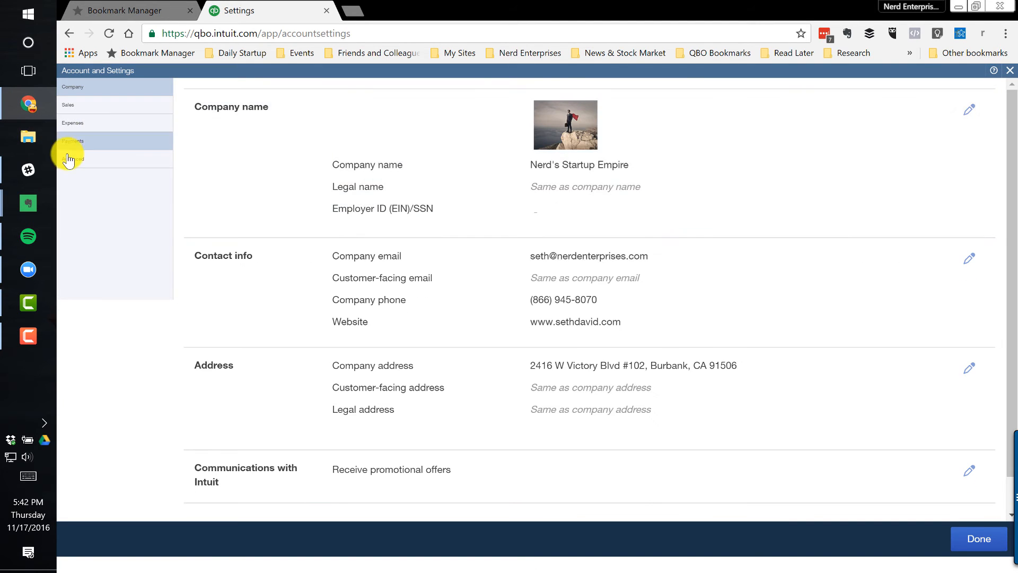
left_click(68, 159)
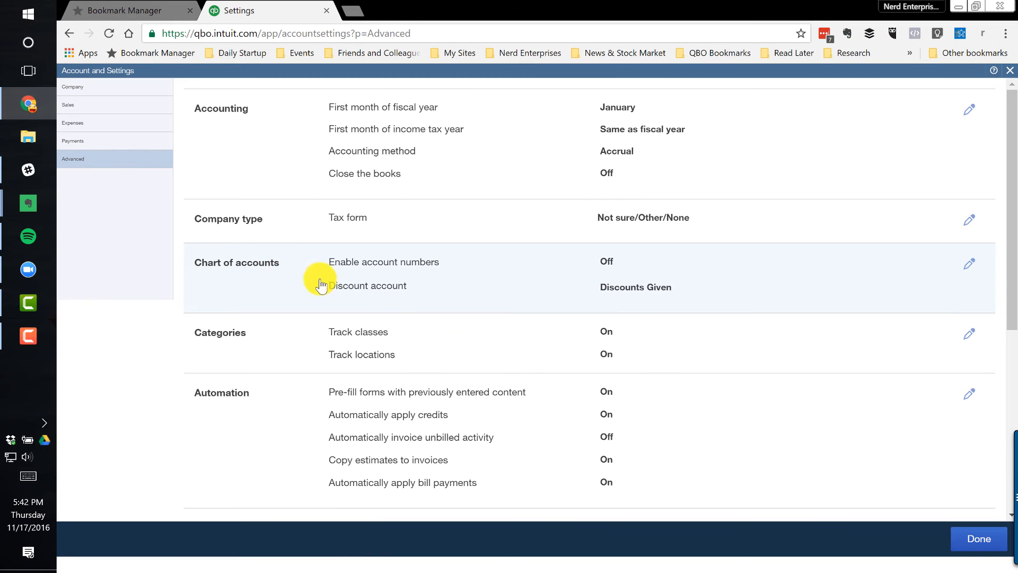
left_click(405, 347)
scroll(405, 289, "down", 4)
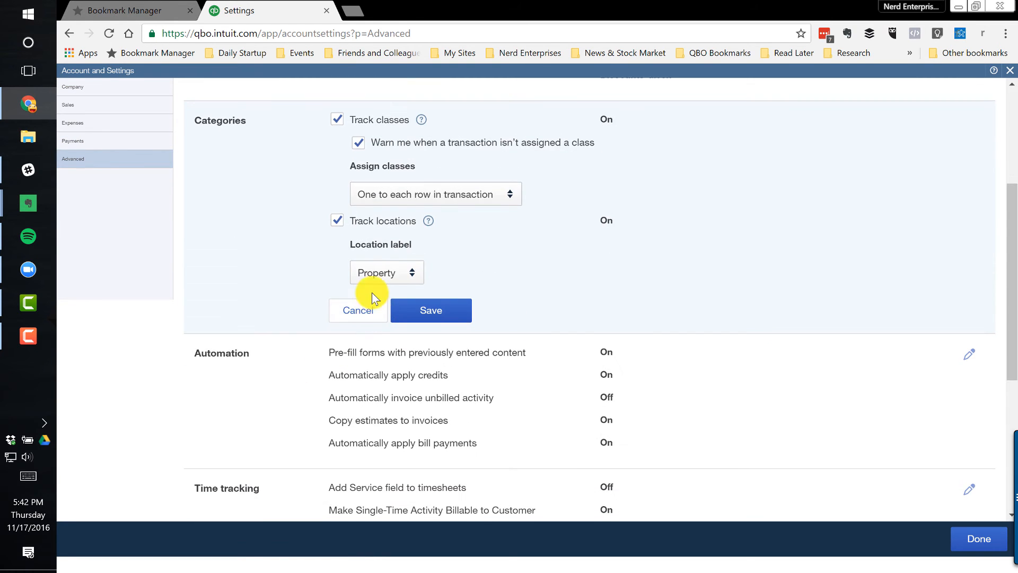
left_click(370, 272)
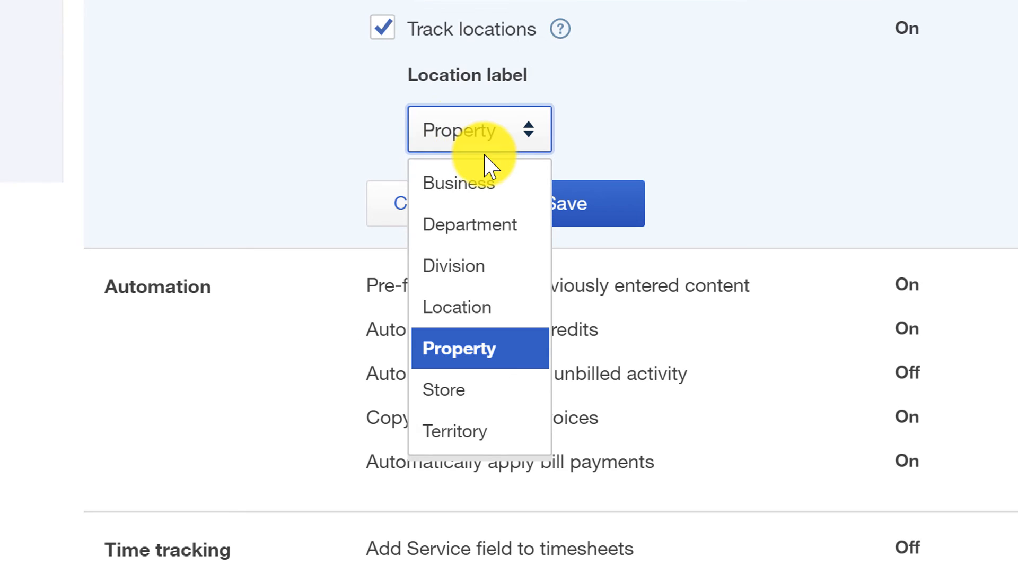
left_click(471, 264)
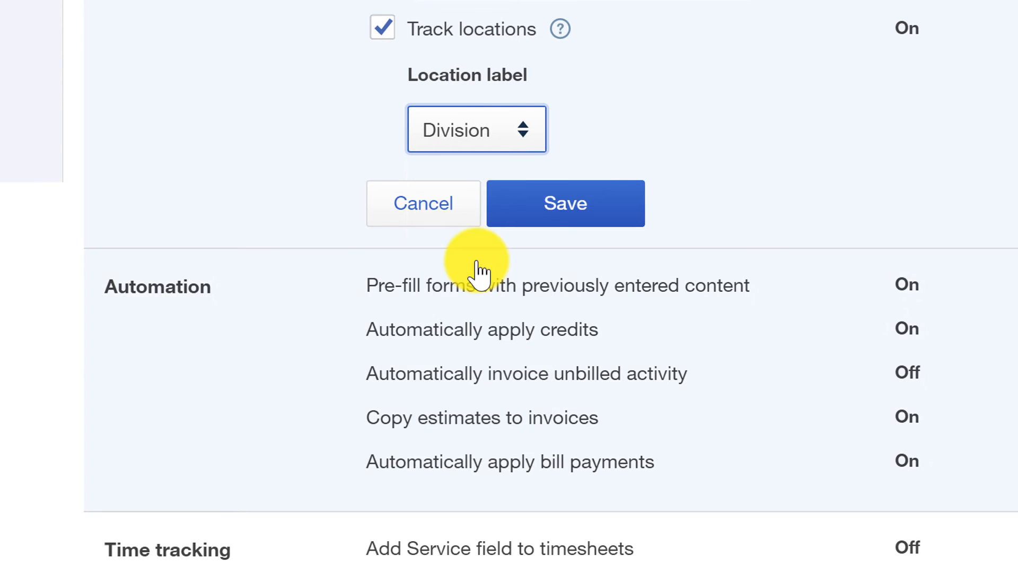
left_click(512, 136)
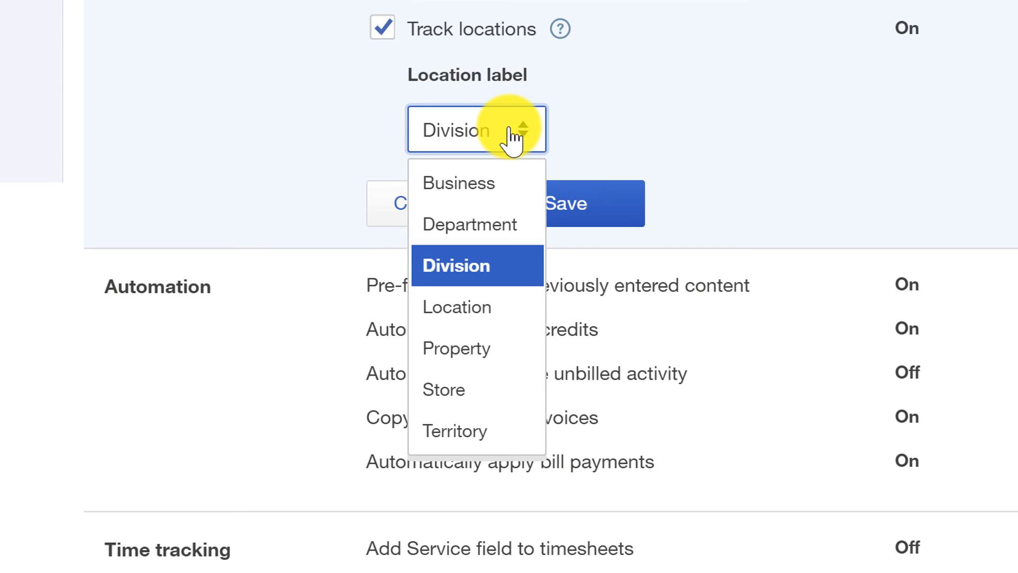
left_click(512, 137)
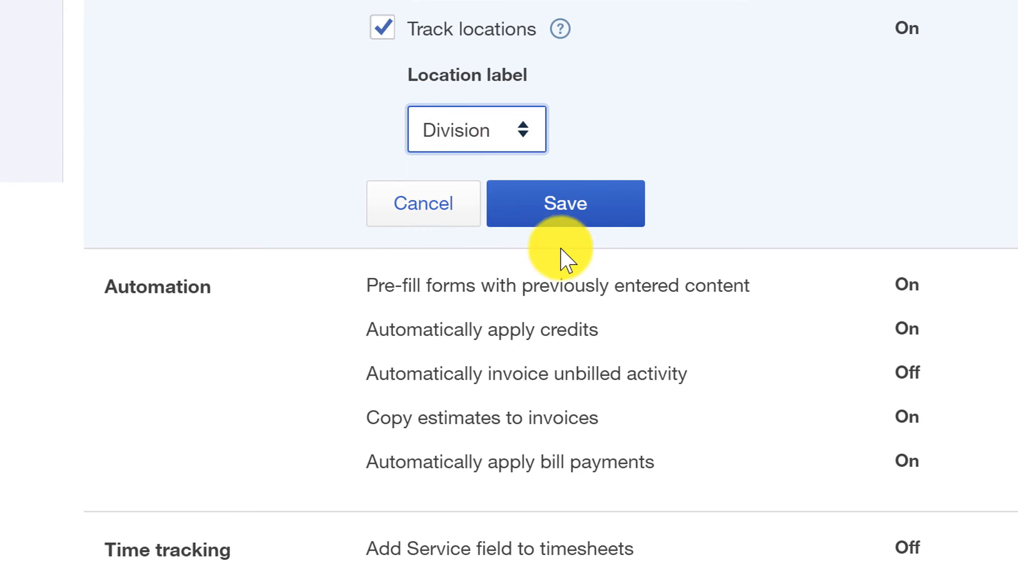
left_click(563, 212)
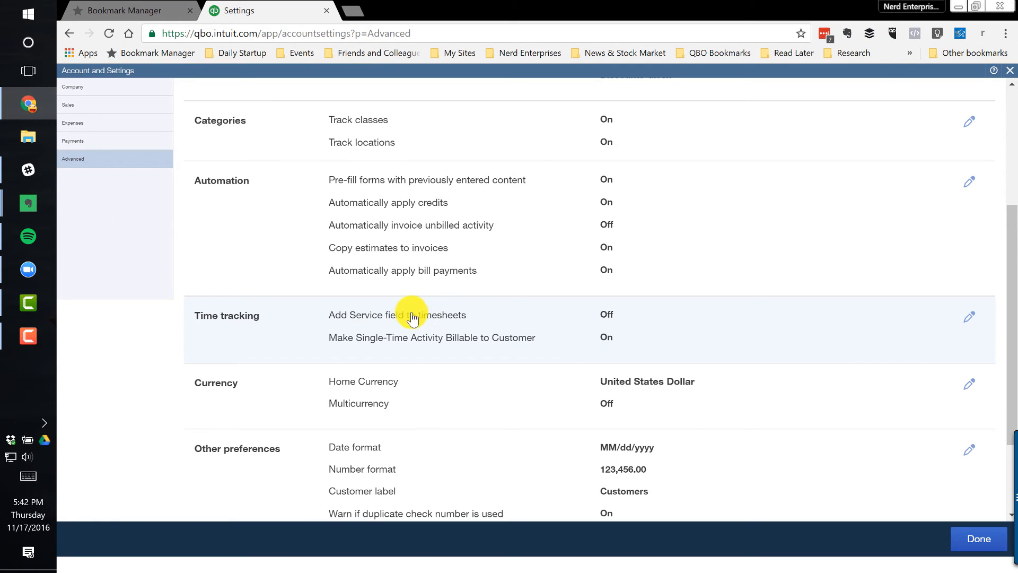
left_click(1008, 72)
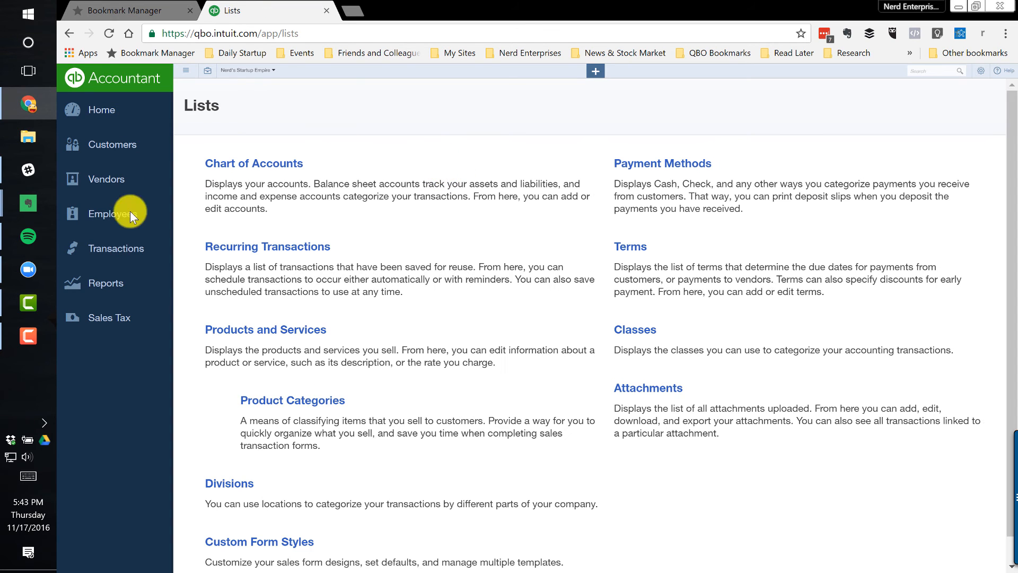
Reopen the saved custom Balance Sheet and review its amounts by division
left_click(108, 286)
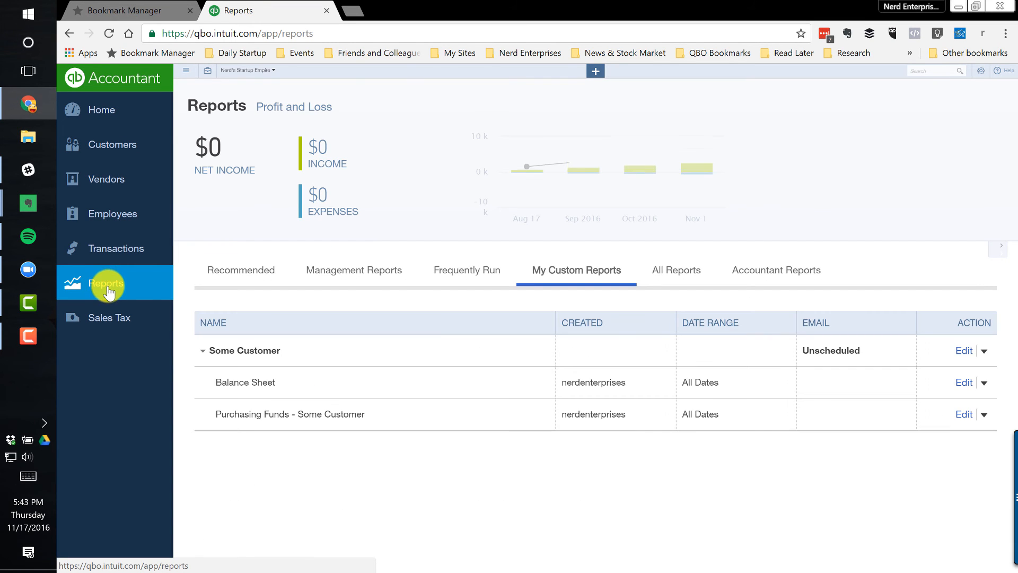
left_click(254, 384)
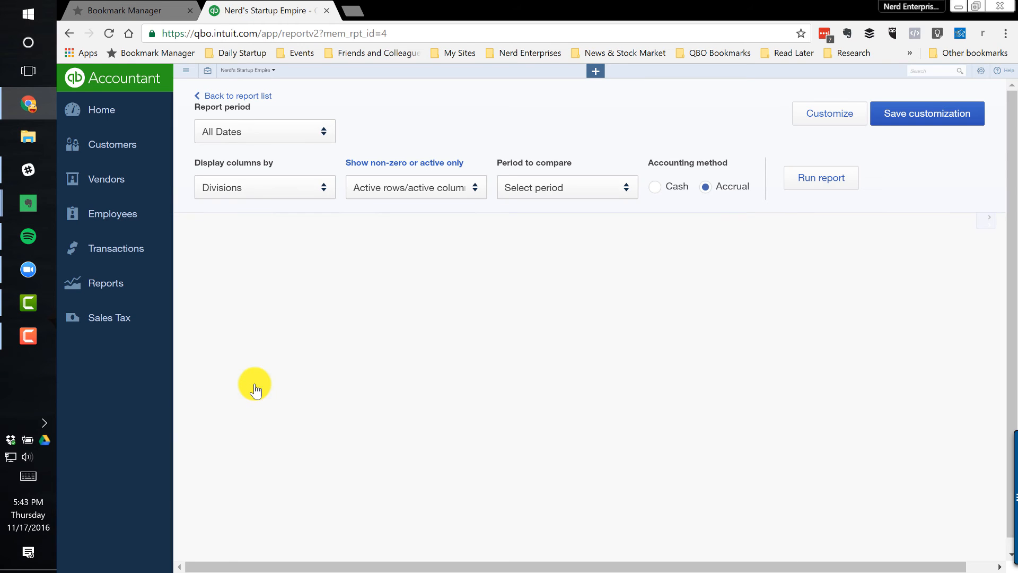
scroll(908, 374, "down", 6)
scroll(887, 339, "down", 3)
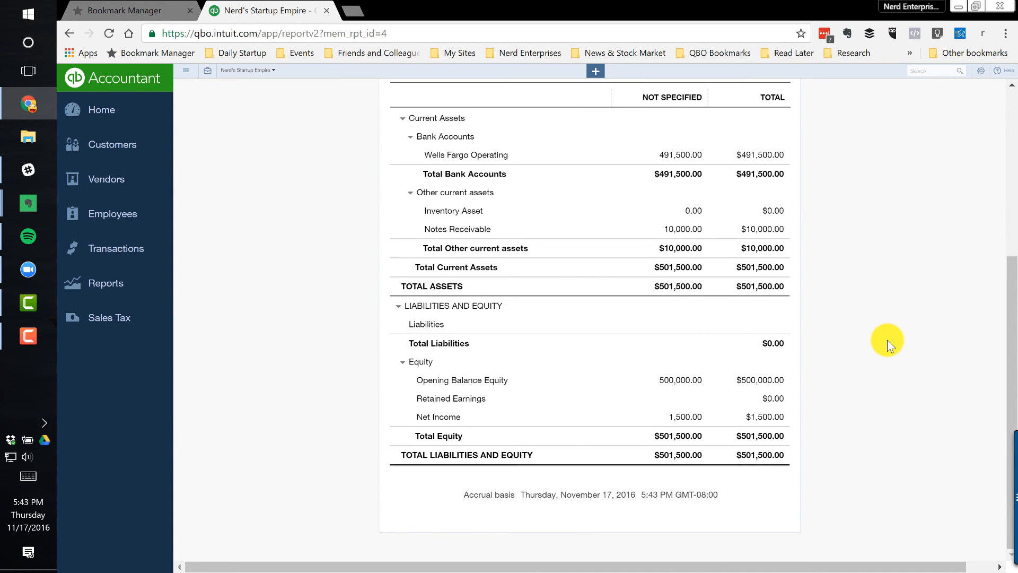
scroll(871, 208, "up", 6)
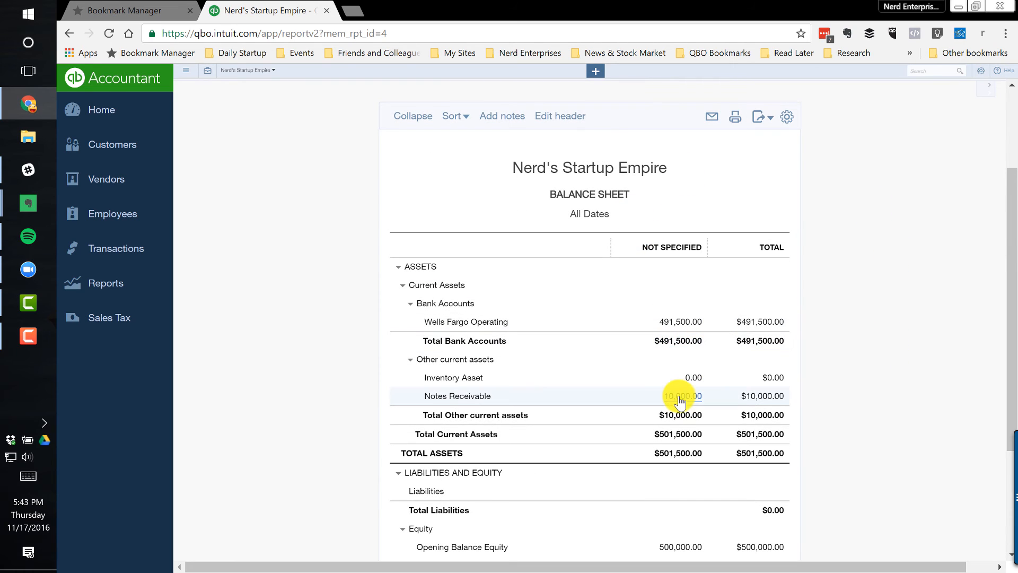
Open the loan expense behind the Notes Receivable amount, assign the borrower as its Division, and save and close it
left_click(680, 398)
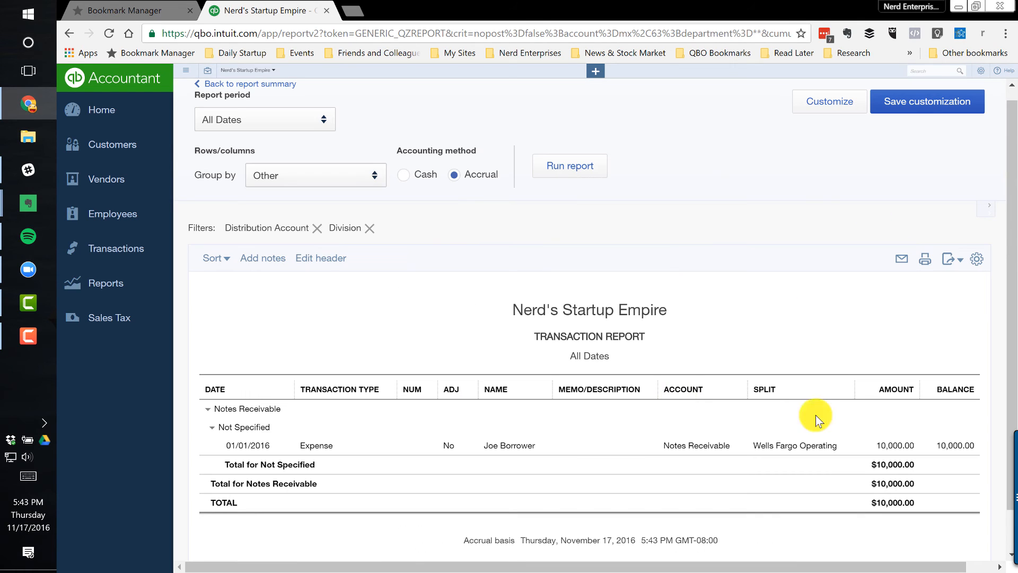
left_click(885, 447)
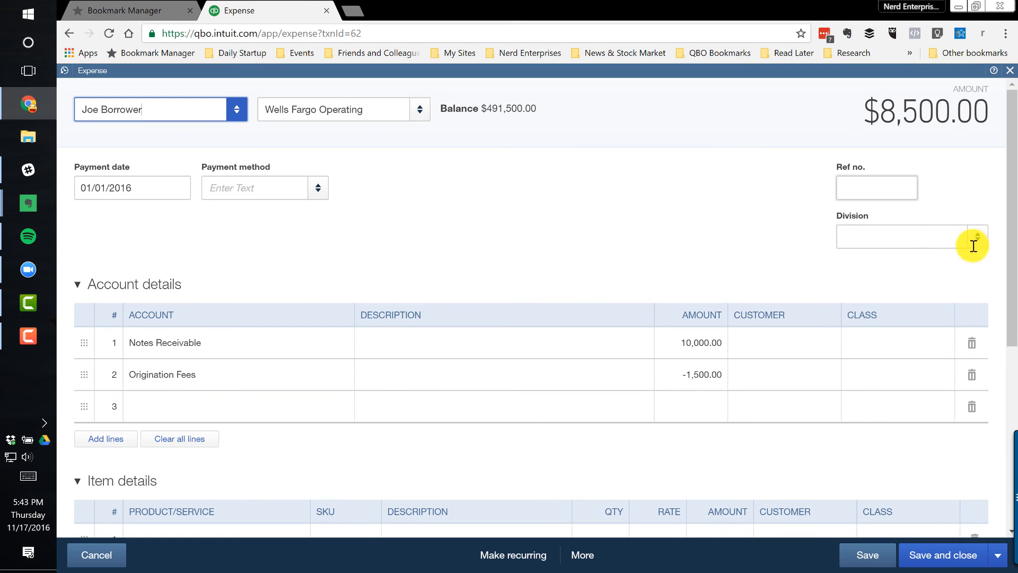
left_click(957, 233)
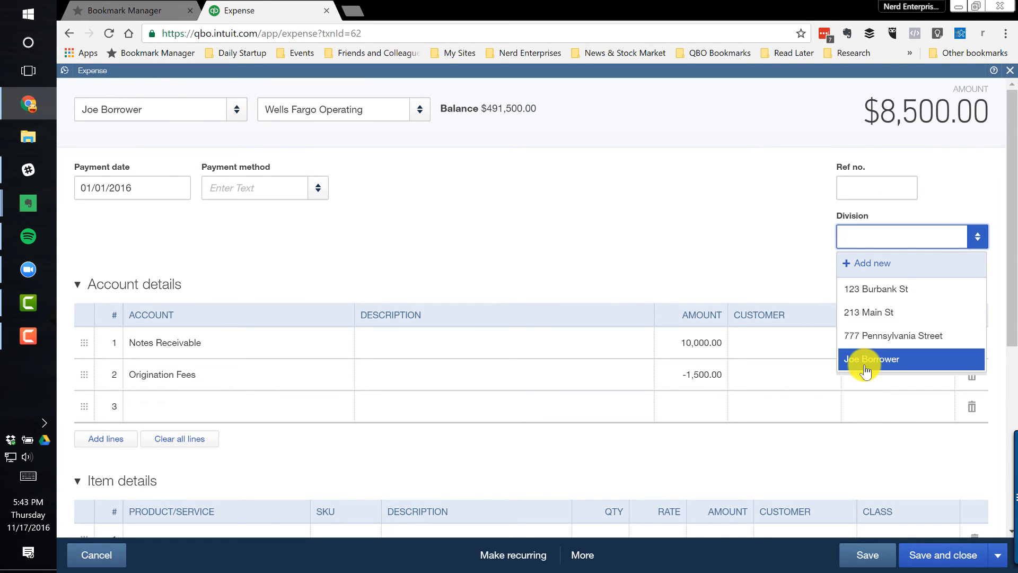
left_click(865, 360)
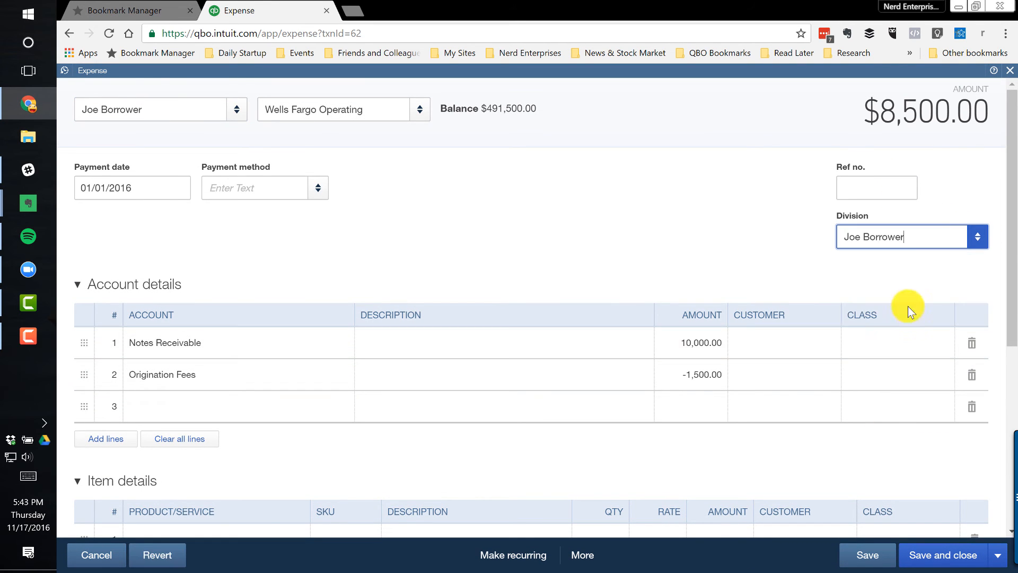
left_click(933, 564)
left_click(681, 356)
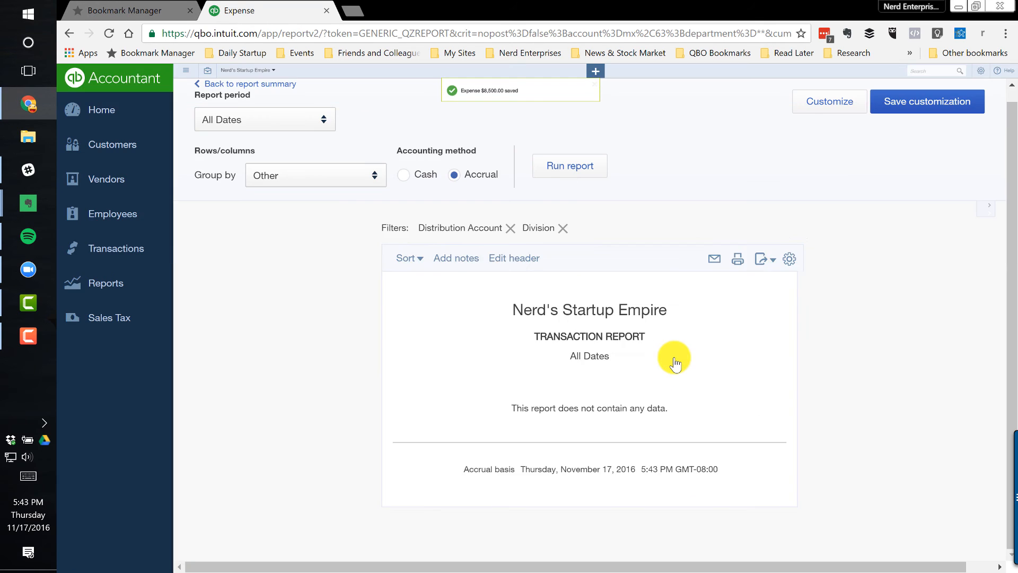
Return to the Balance Sheet summary and review the Notes Receivable, bank and income amounts by division
left_click(278, 85)
scroll(552, 306, "down", 4)
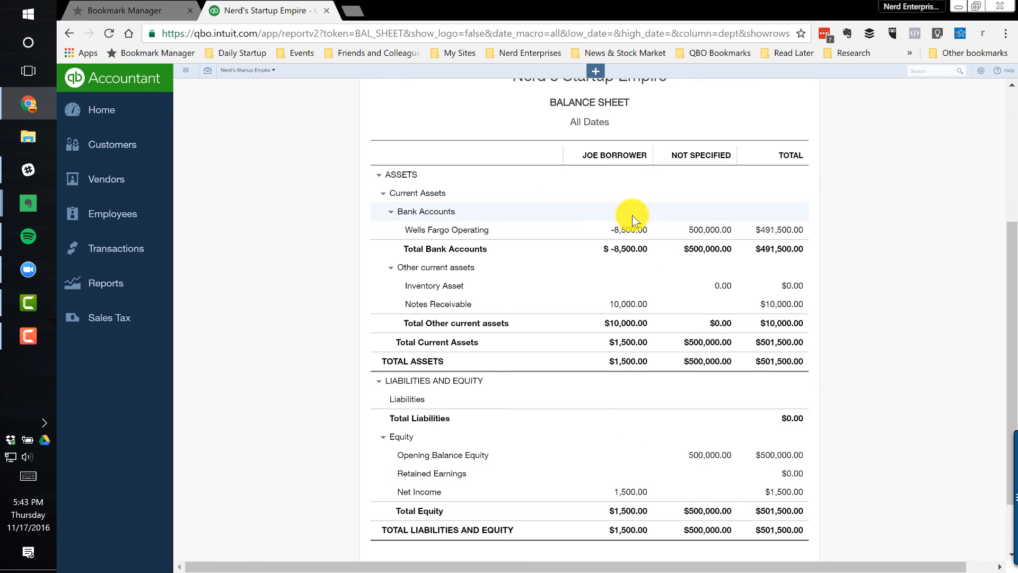
Open the Profit and Loss report from the recommended reports
left_click(108, 283)
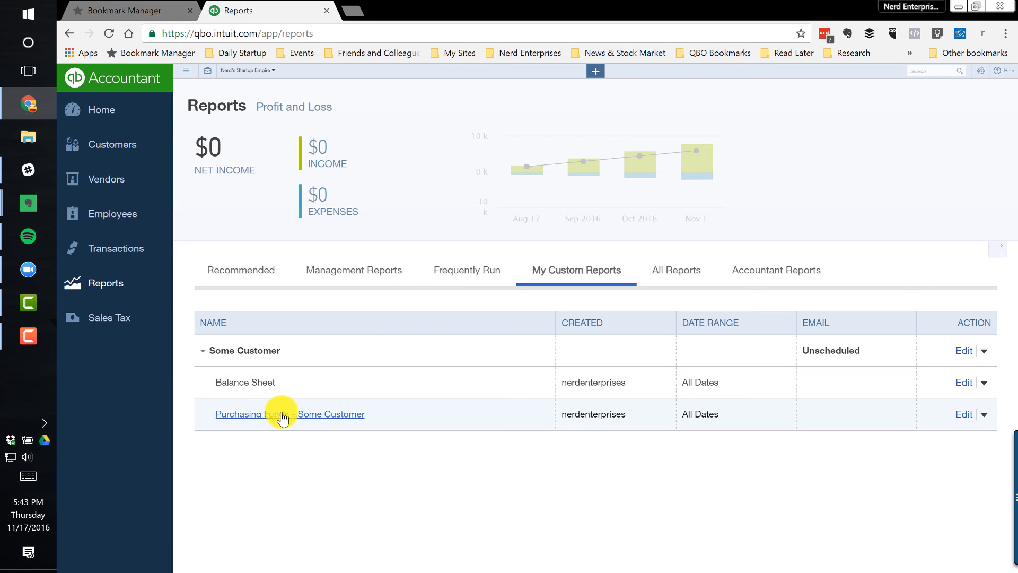
left_click(230, 272)
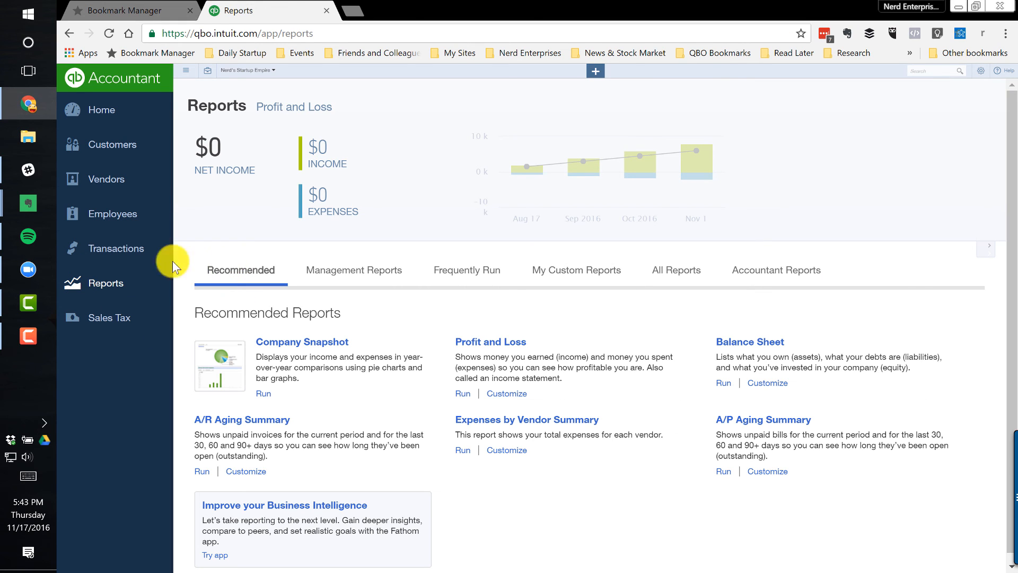
left_click(465, 347)
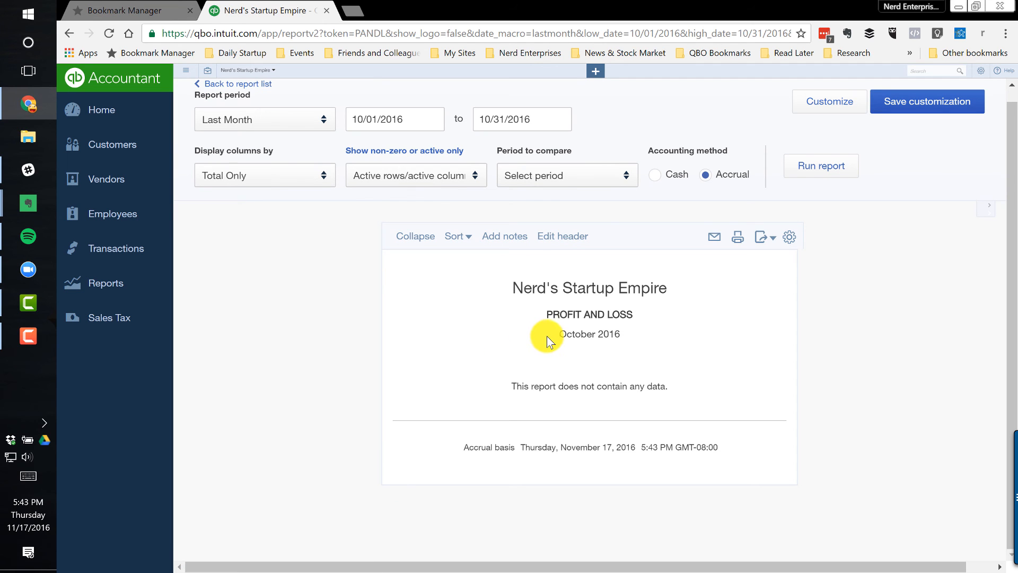
Display the Profit and Loss columns by Divisions for All Dates, run the report, and review the borrower's income
left_click(300, 178)
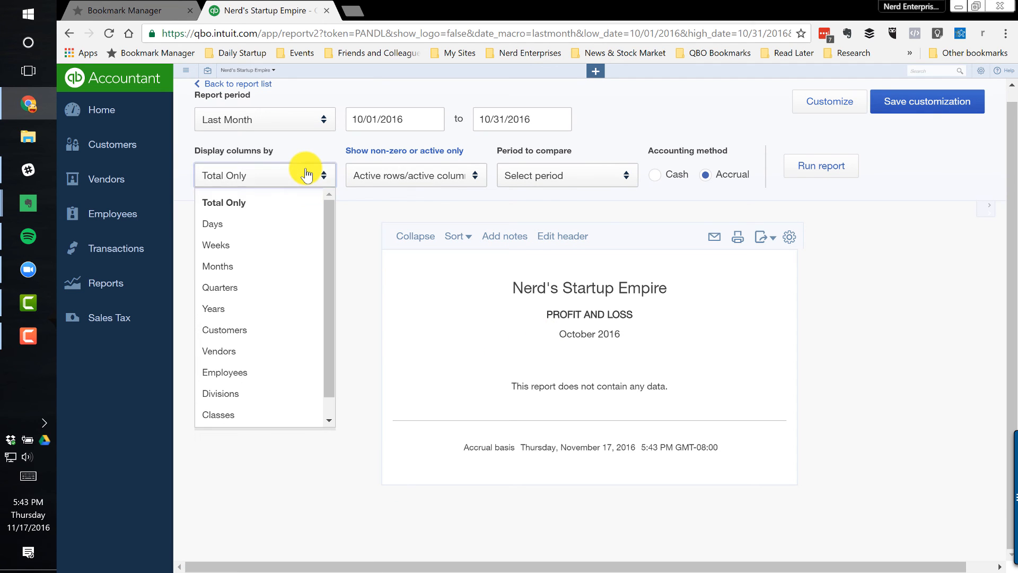
left_click(222, 393)
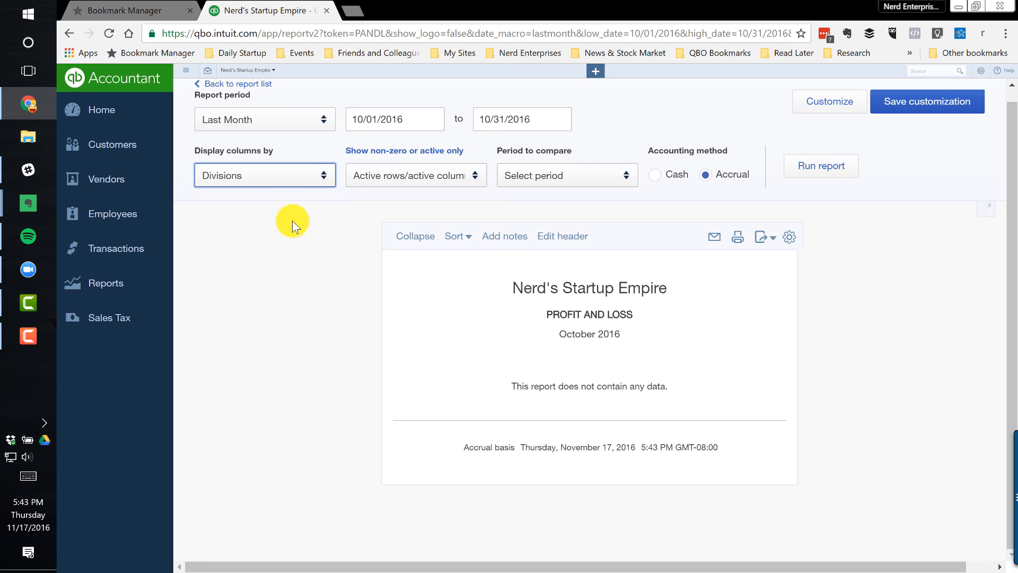
left_click(287, 130)
left_click(252, 156)
left_click(822, 180)
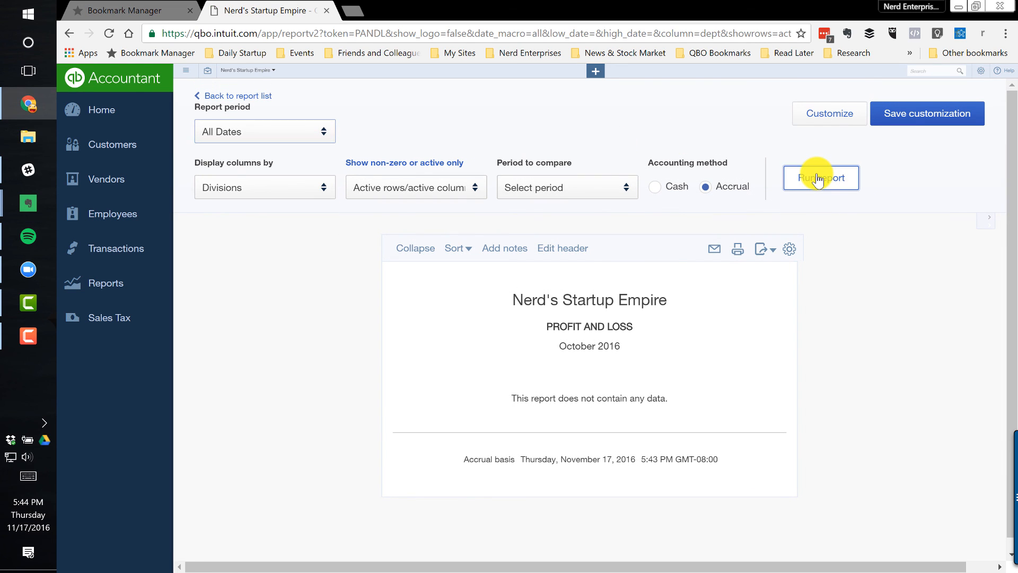
scroll(662, 286, "down", 2)
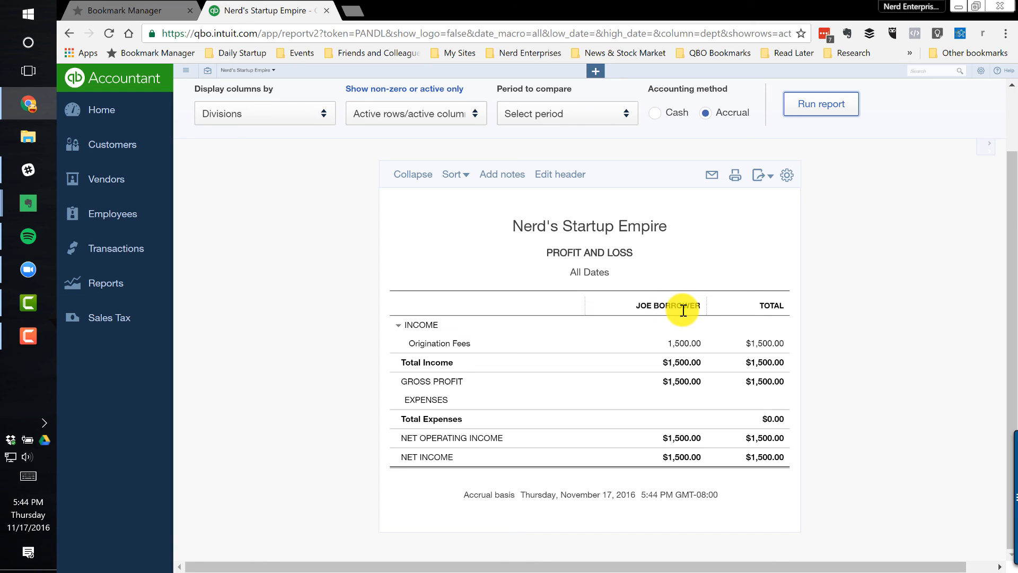
left_click(877, 289)
scroll(864, 286, "up", 3)
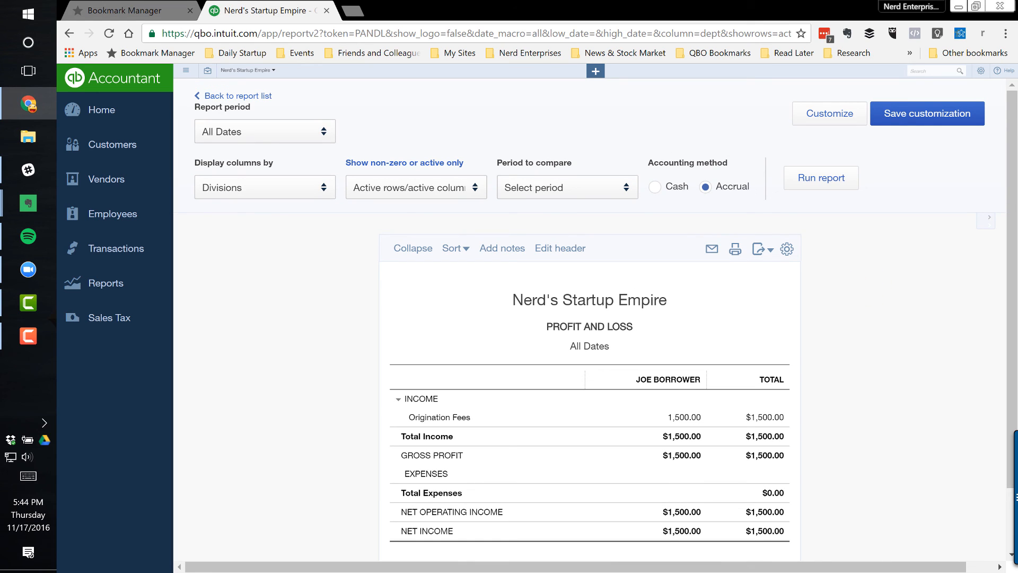
key("F10")
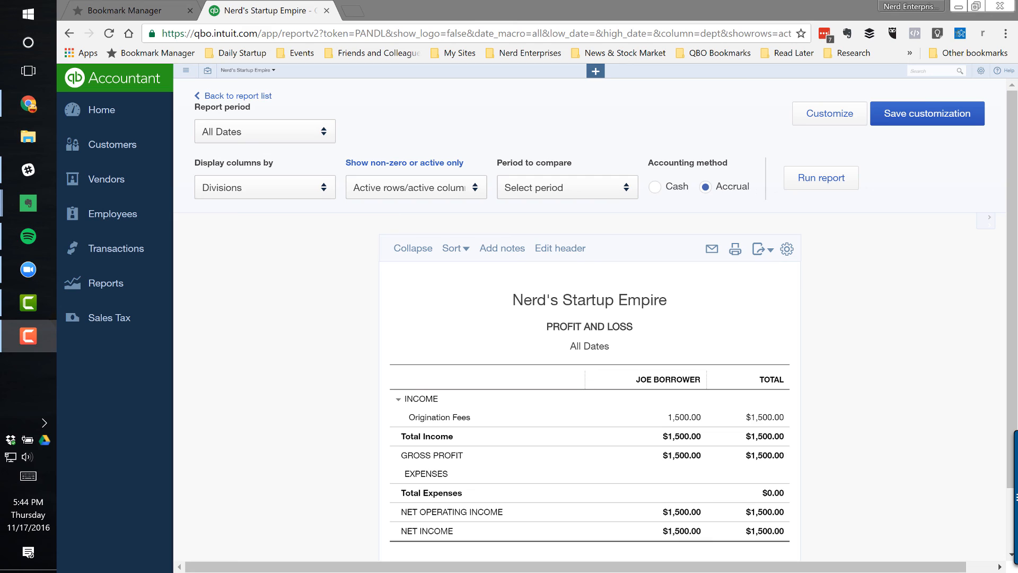